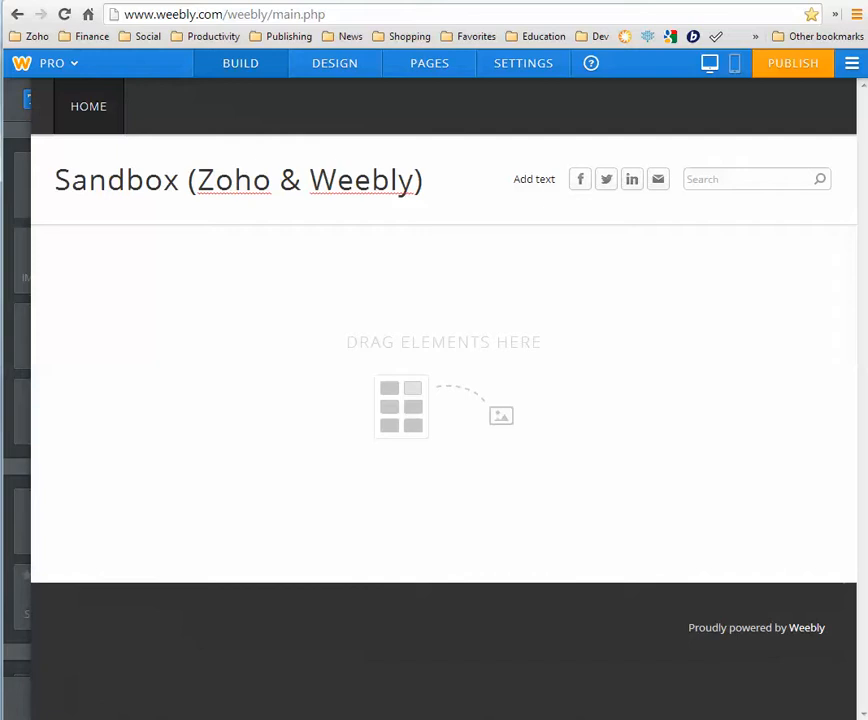
Leave the empty Weebly Sandbox page for the Zoho Creator dashboard listing YachtDB and BoatVentures
mouse_move(169, 304)
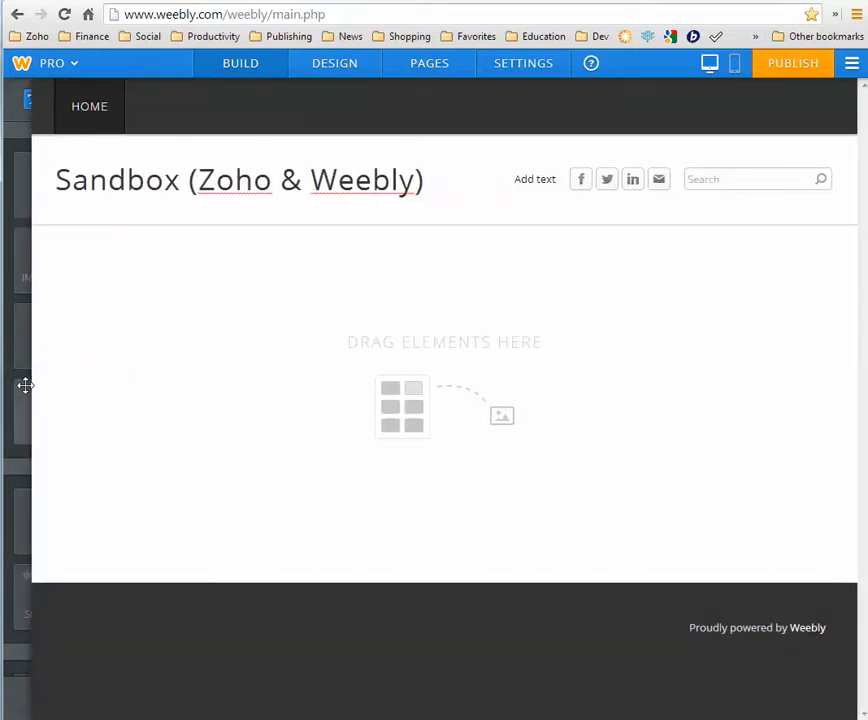
mouse_move(27, 391)
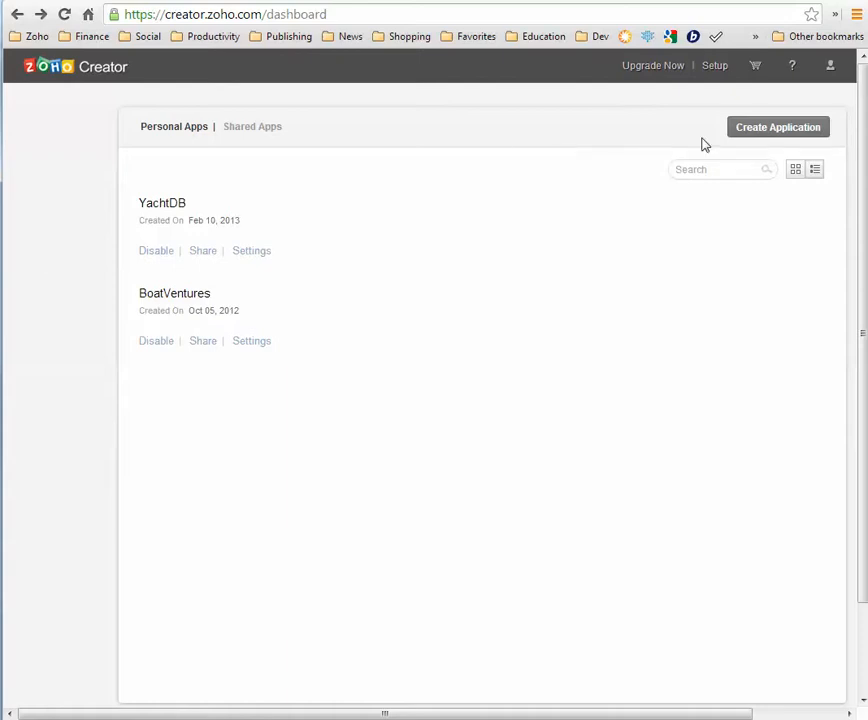
Create a from-scratch Zoho Creator application named 'IS1500 Sandbox'
left_click(767, 137)
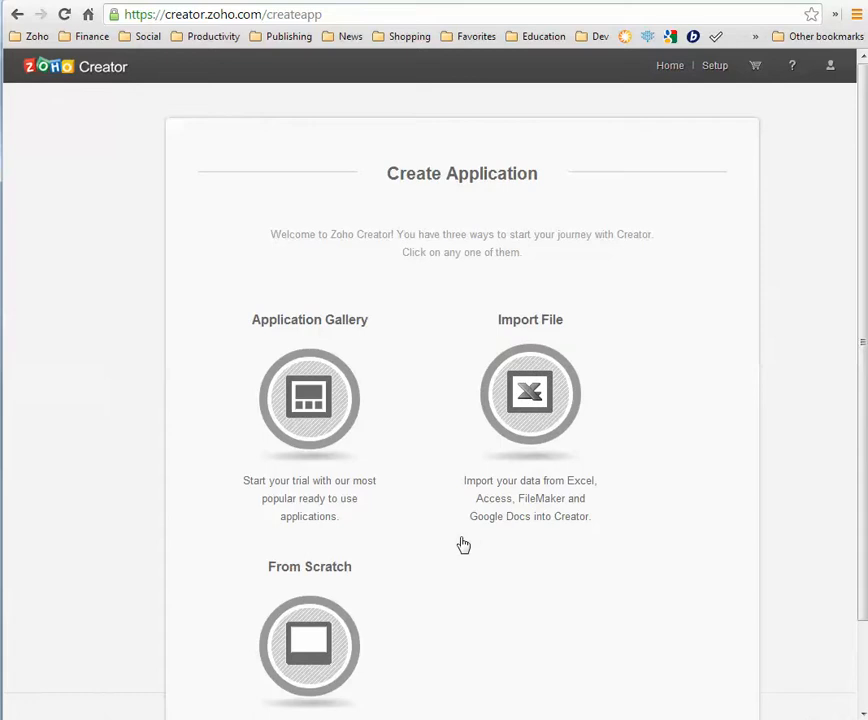
left_click(316, 639)
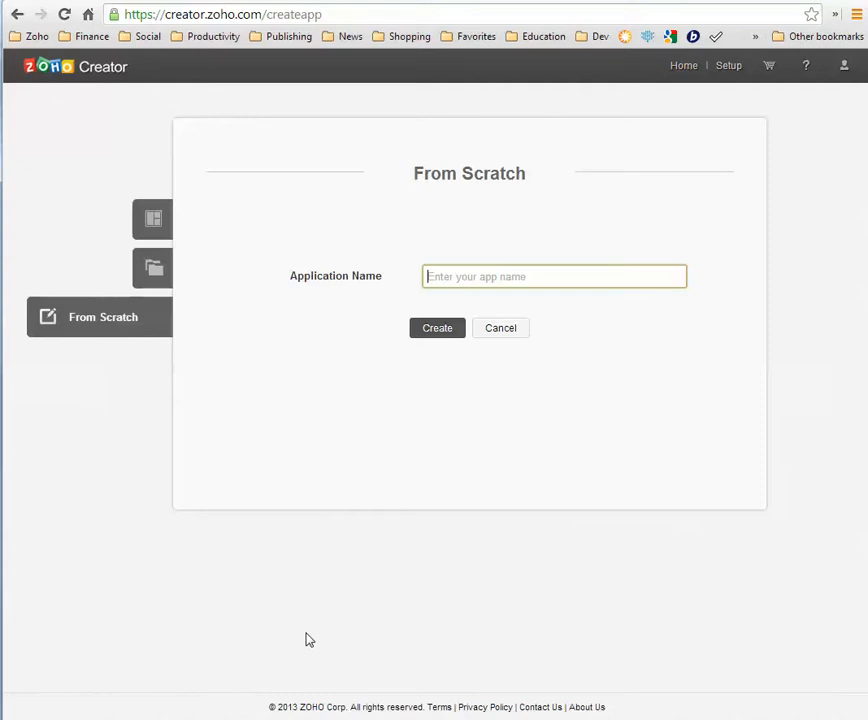
type("Sandob")
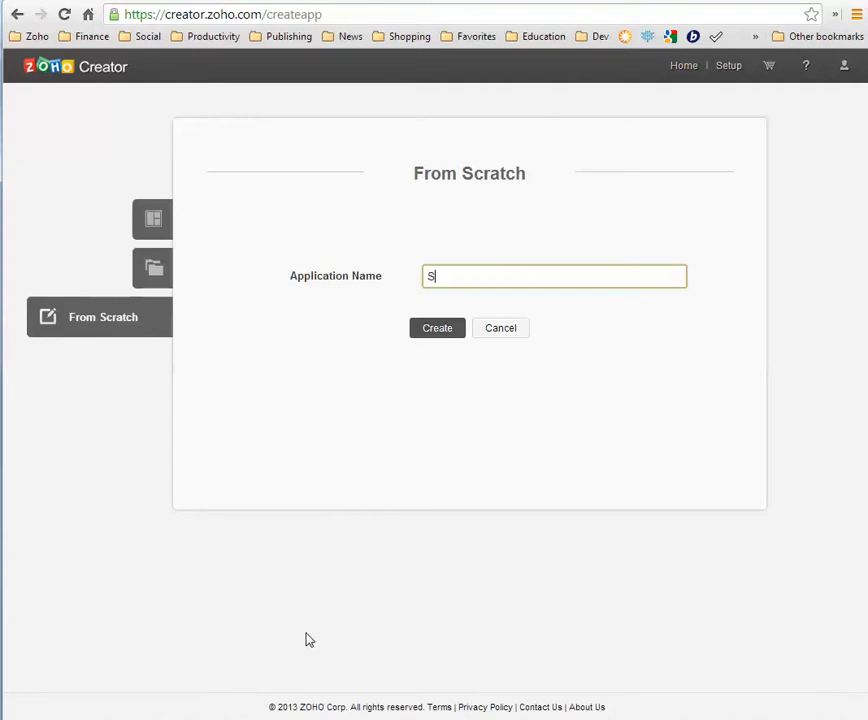
key("BackSpace")
key("BackSpace")
key("BackSpace")
key("BackSpace")
key("BackSpace")
key("BackSpace")
type("IS1500 Sandbox")
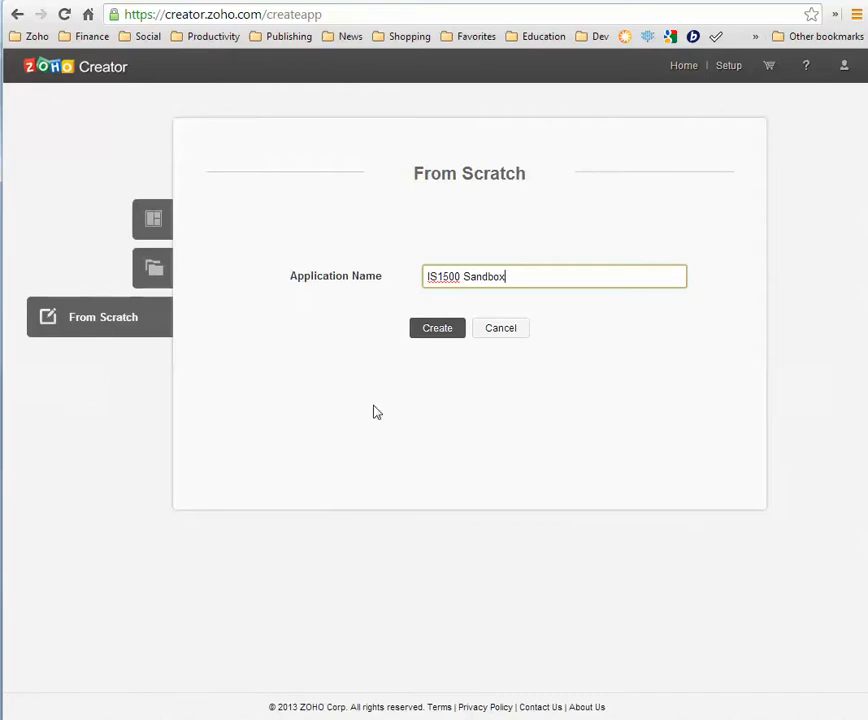
left_click(434, 331)
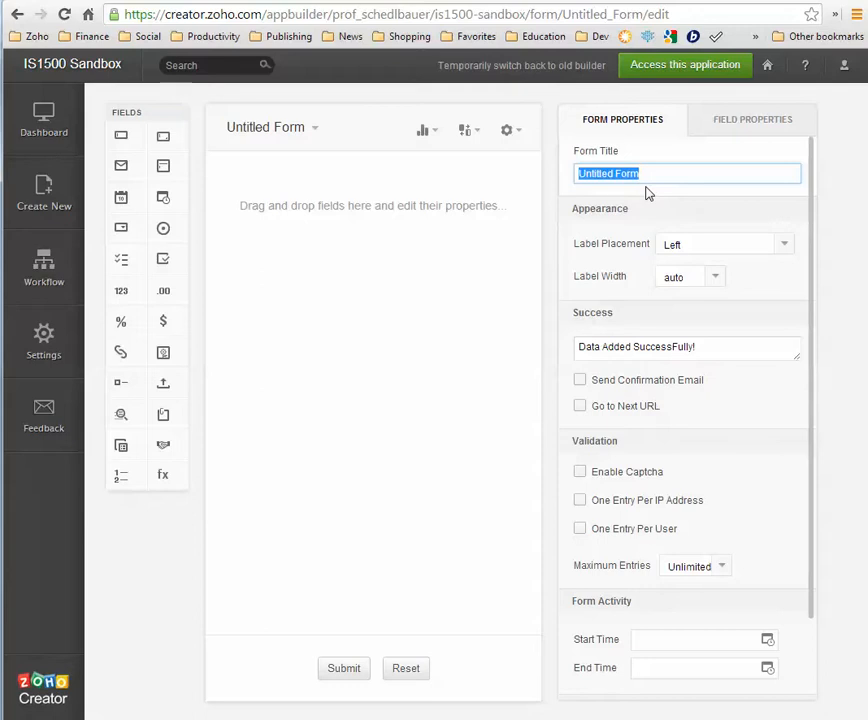
Retitle the Untitled Form to 'Brokers' in Form Properties
type("Broker")
key("BackSpace")
type("s")
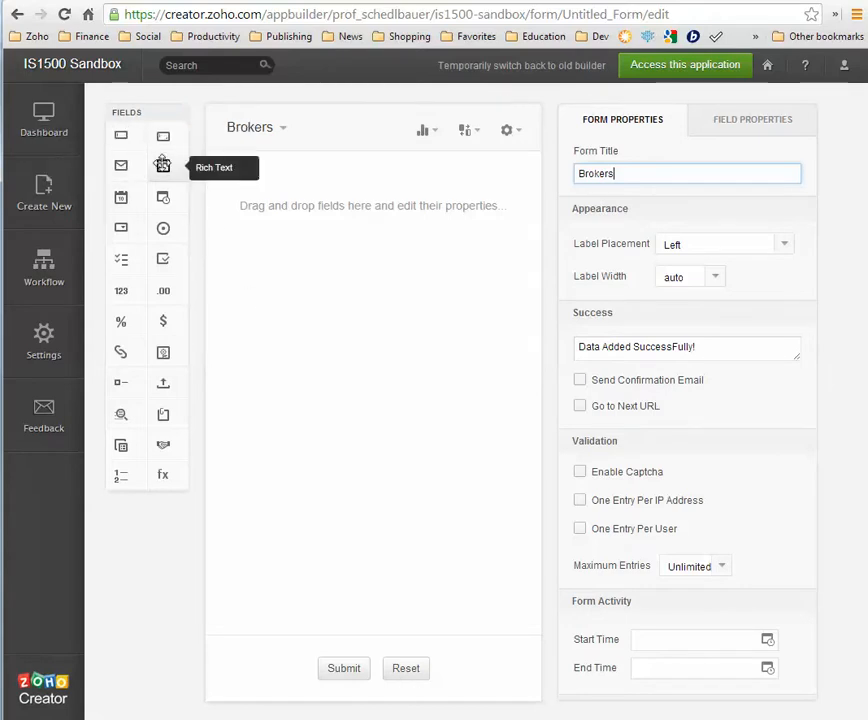
Add a single-line field labelled 'Brokers:', keeping the form title as 'Brokers'
left_click_drag(120, 134, 268, 193)
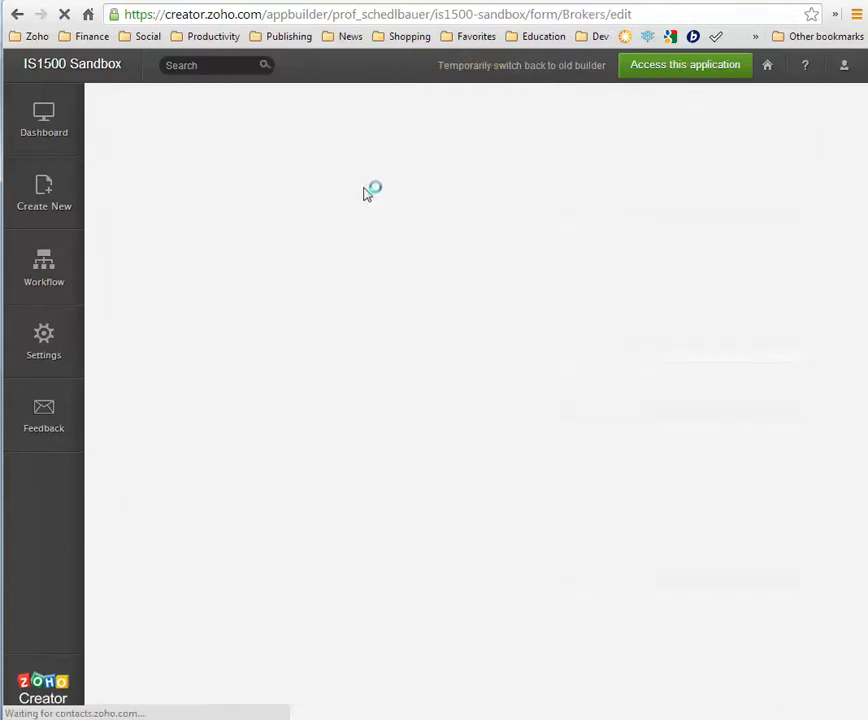
key("BackSpace")
type("Name")
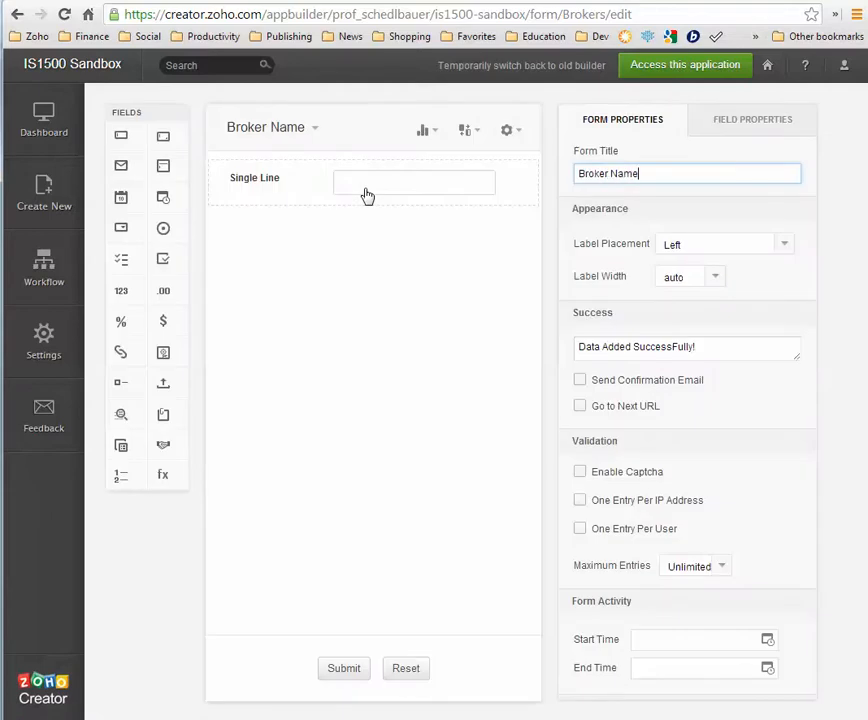
type(":")
left_click(265, 240)
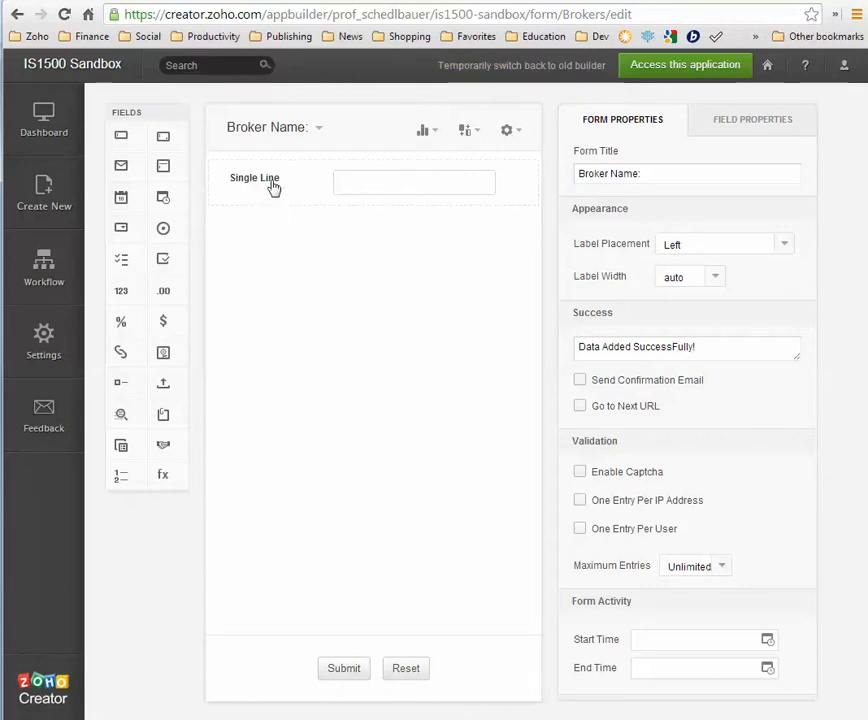
left_click(645, 174)
left_click_drag(651, 174, 574, 177)
type("Brokers")
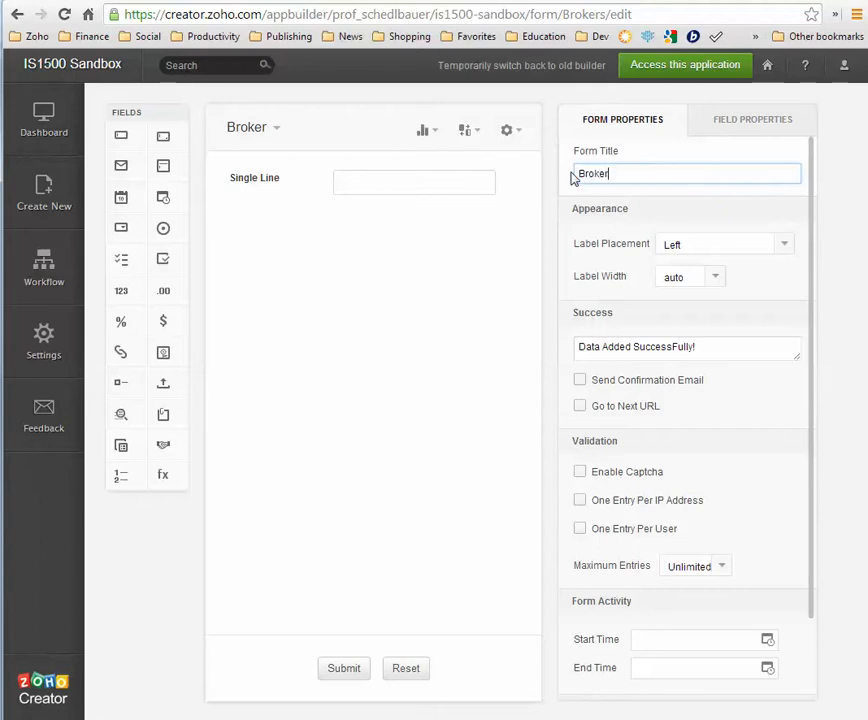
left_click(272, 187)
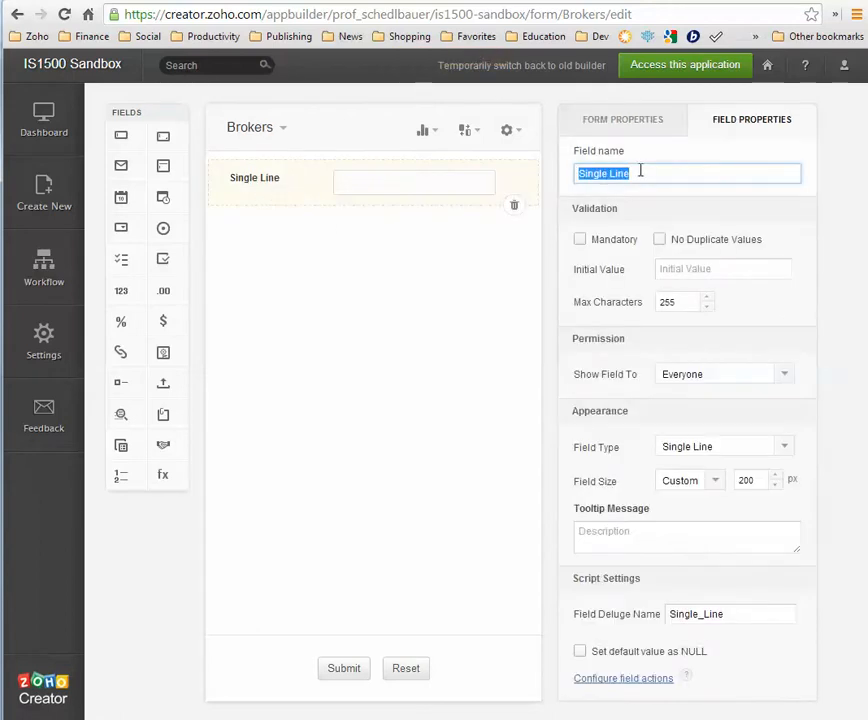
type("Brokers:")
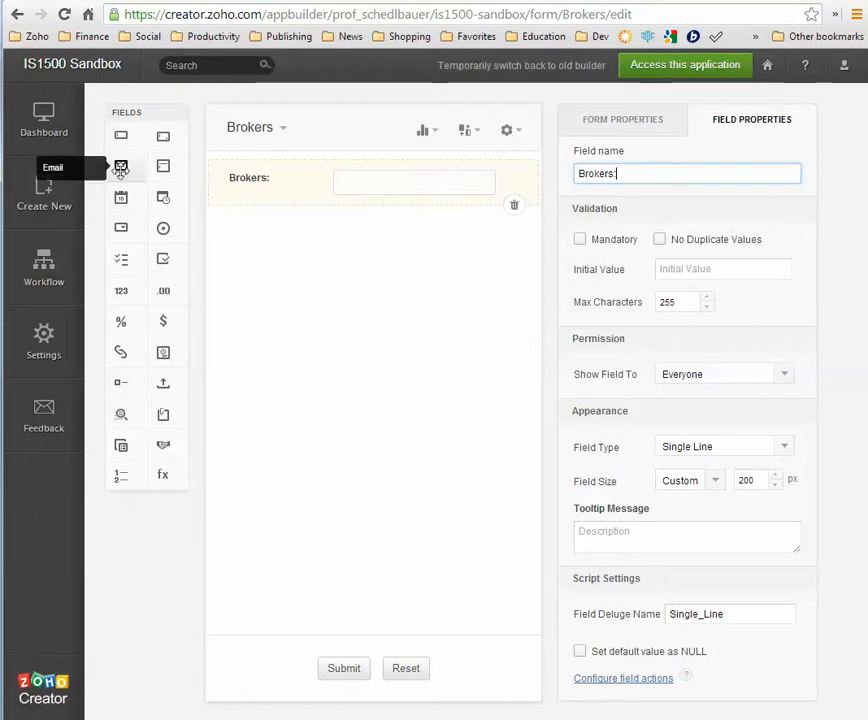
Add an Email field labelled 'Email:' and an Image field labelled 'Picture'
left_click_drag(120, 170, 258, 240)
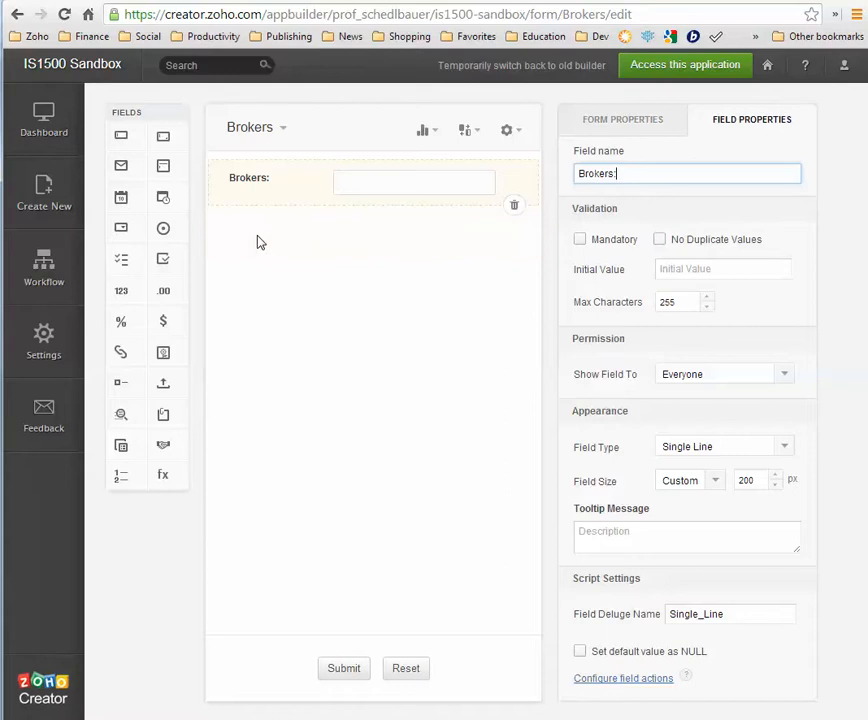
left_click(623, 174)
type(":")
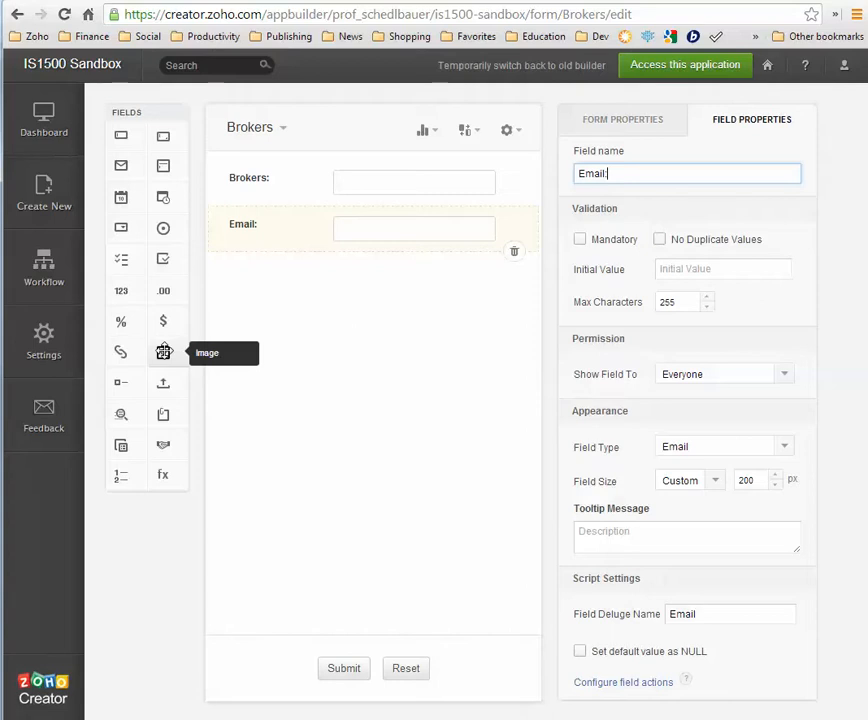
left_click_drag(163, 352, 238, 280)
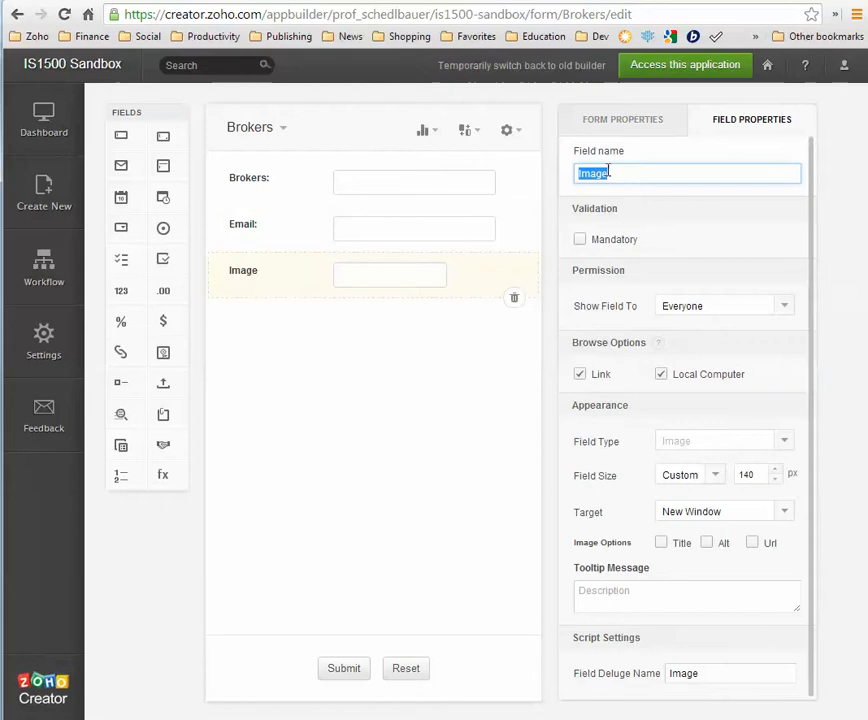
type("Picture:")
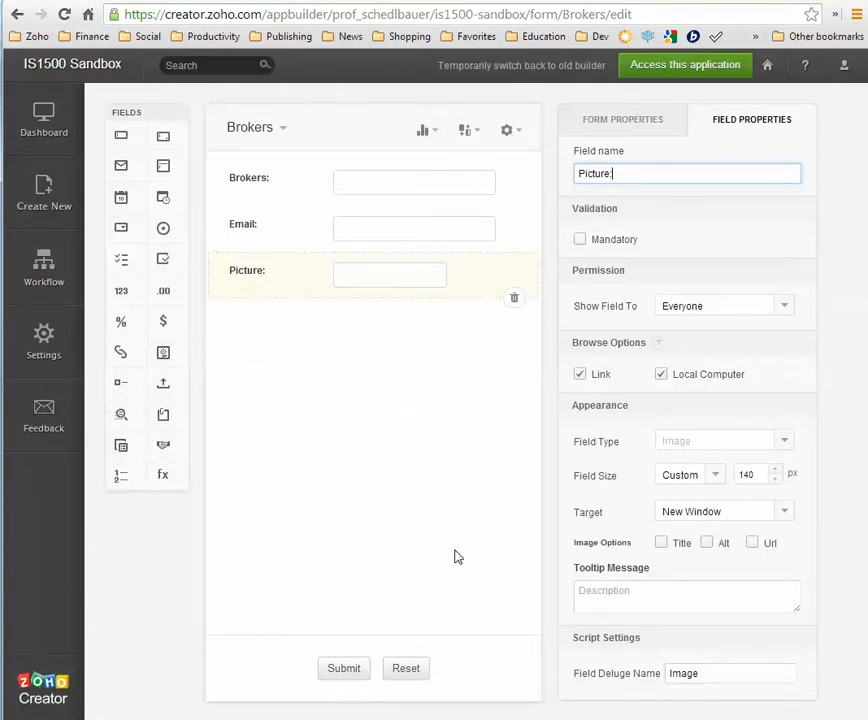
key("Return")
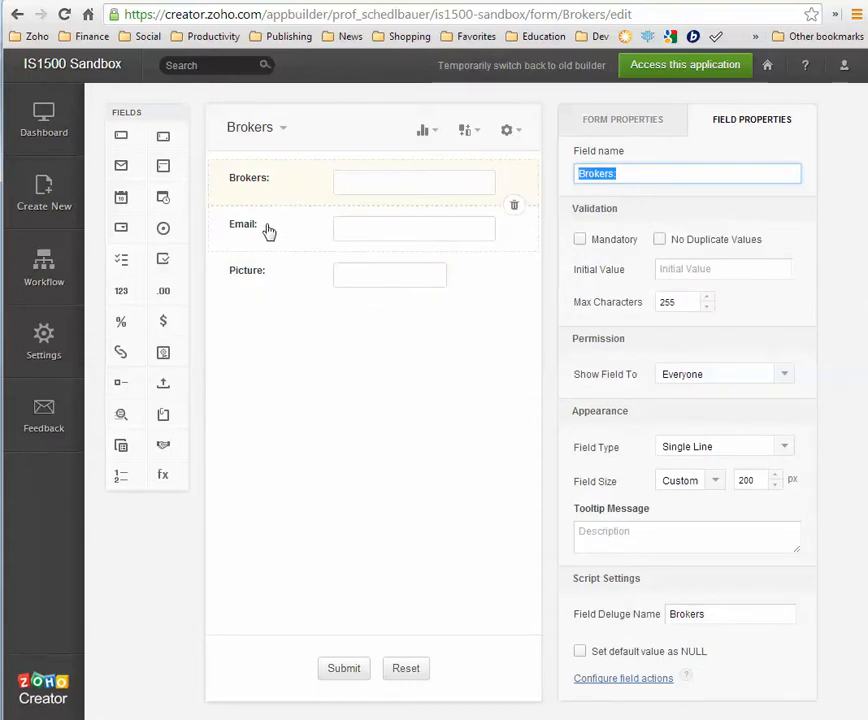
Rename the first field 'Broker Name', make it and Email mandatory, and disallow duplicate values
left_click(622, 175)
key("BackSpace")
type("Name")
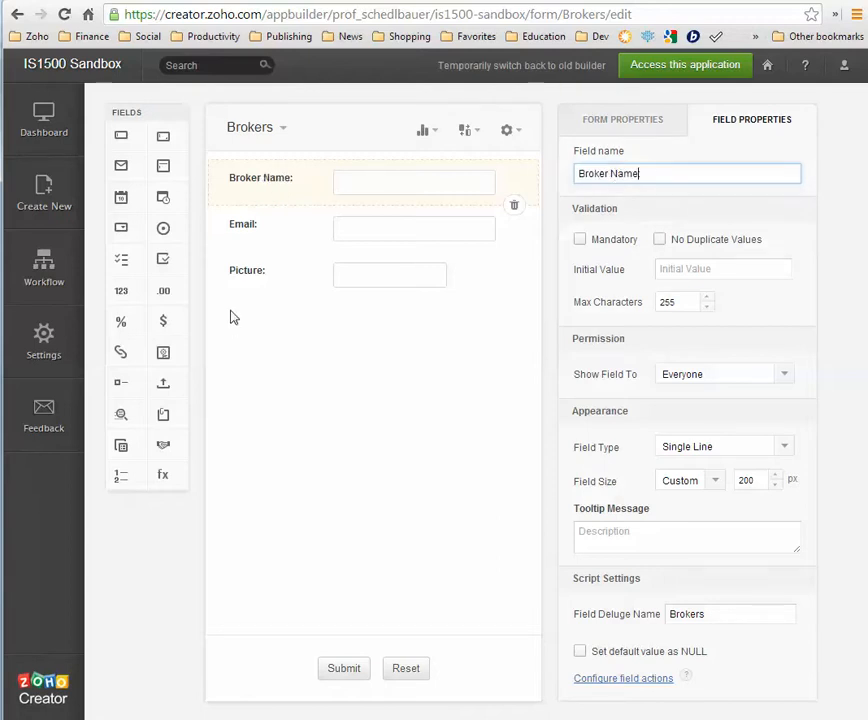
left_click(580, 241)
left_click(291, 243)
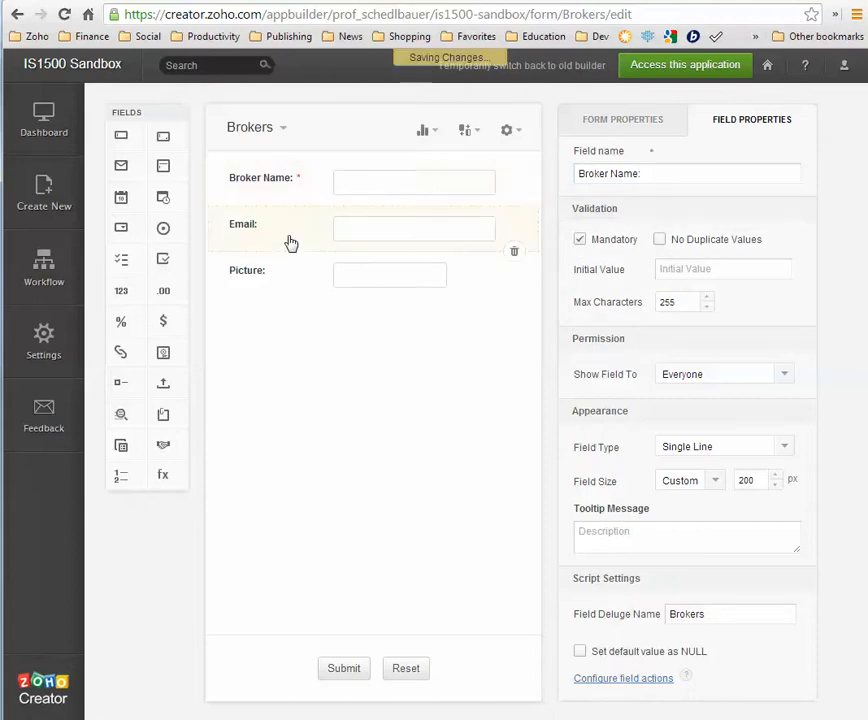
left_click(579, 240)
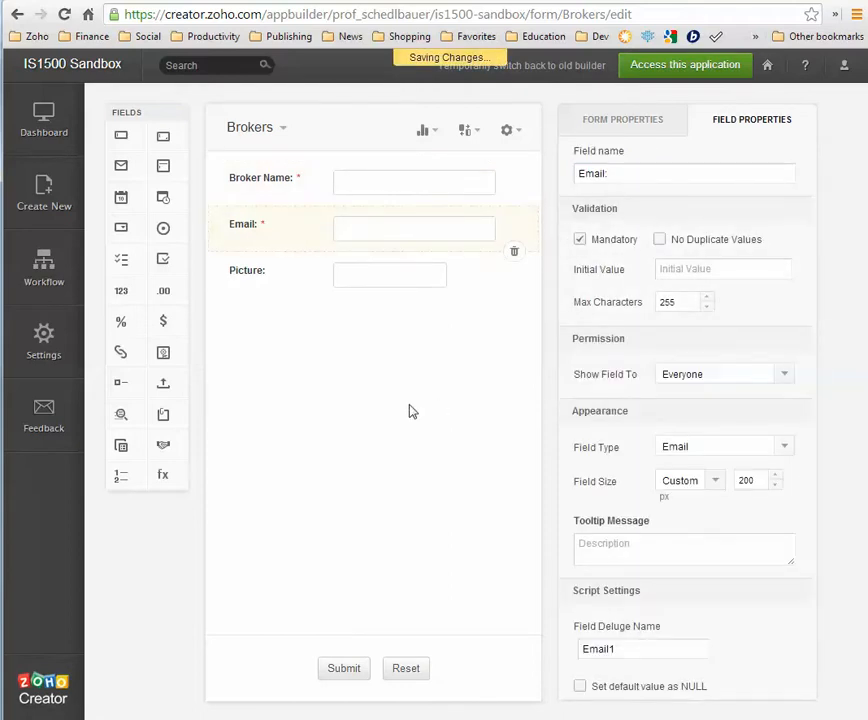
left_click(265, 196)
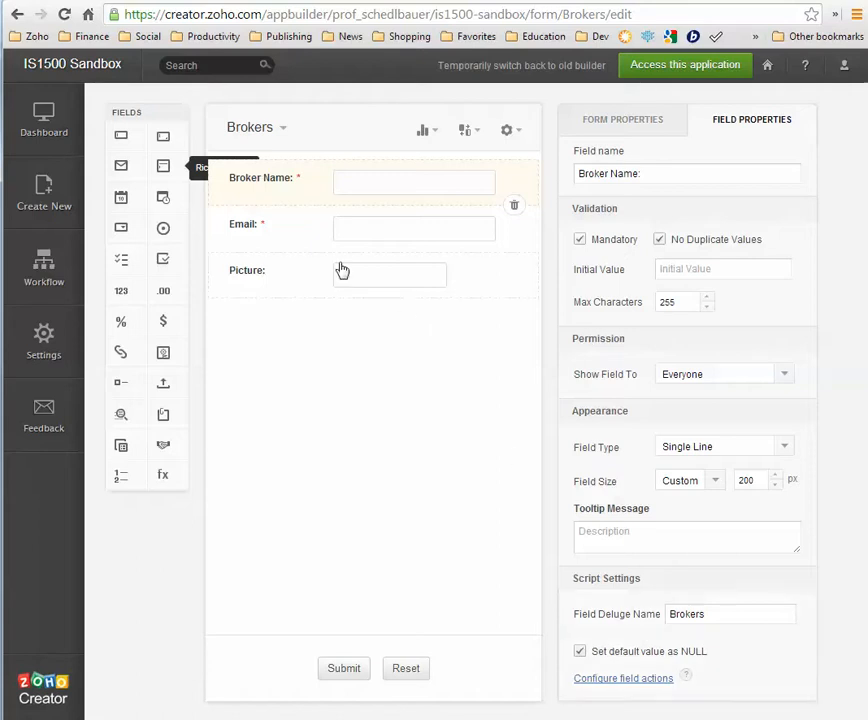
left_click(287, 233)
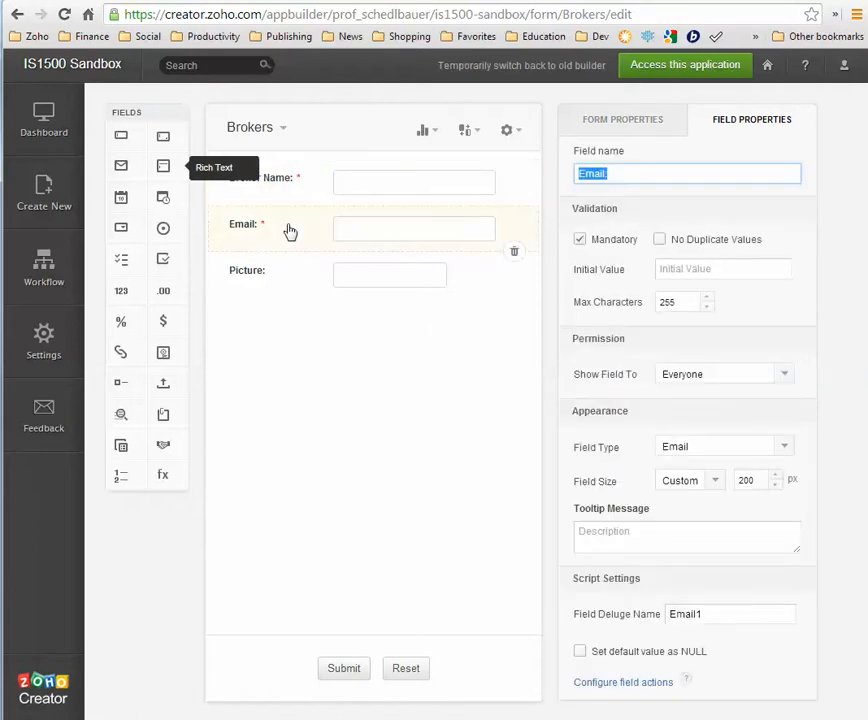
left_click(614, 126)
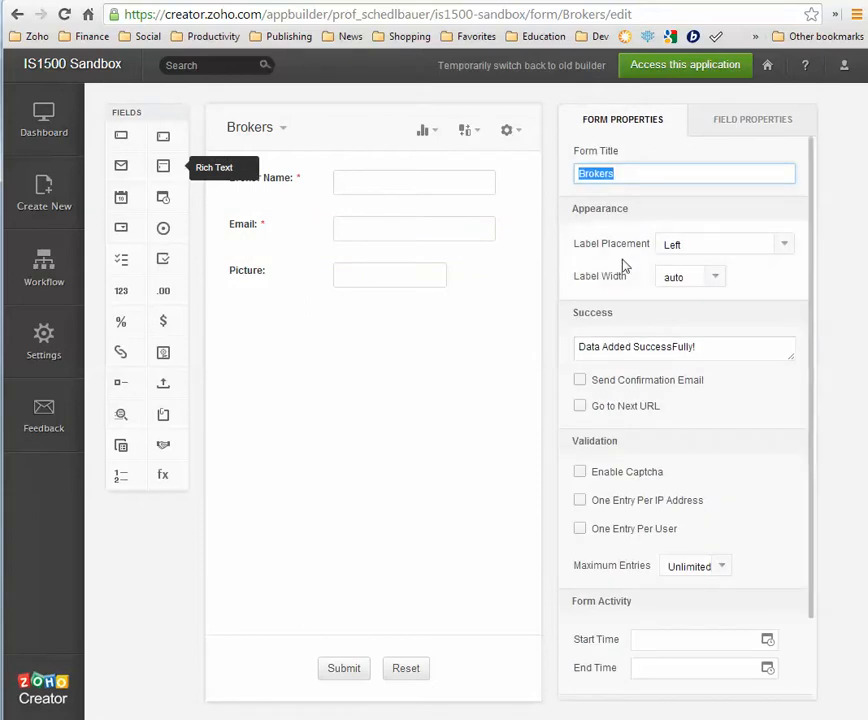
Set Label Placement to Right and launch the live application
left_click(728, 246)
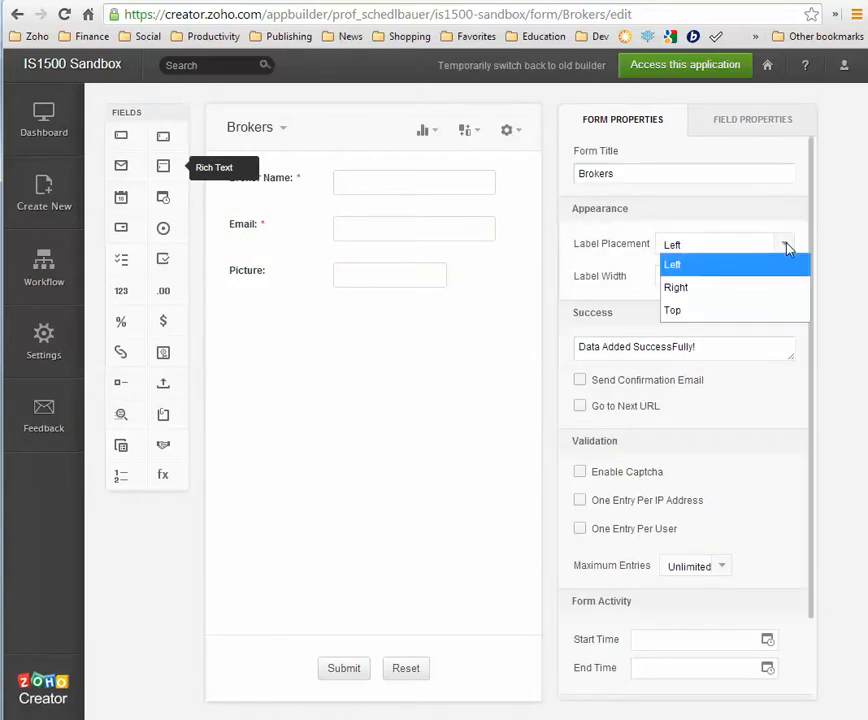
left_click(680, 289)
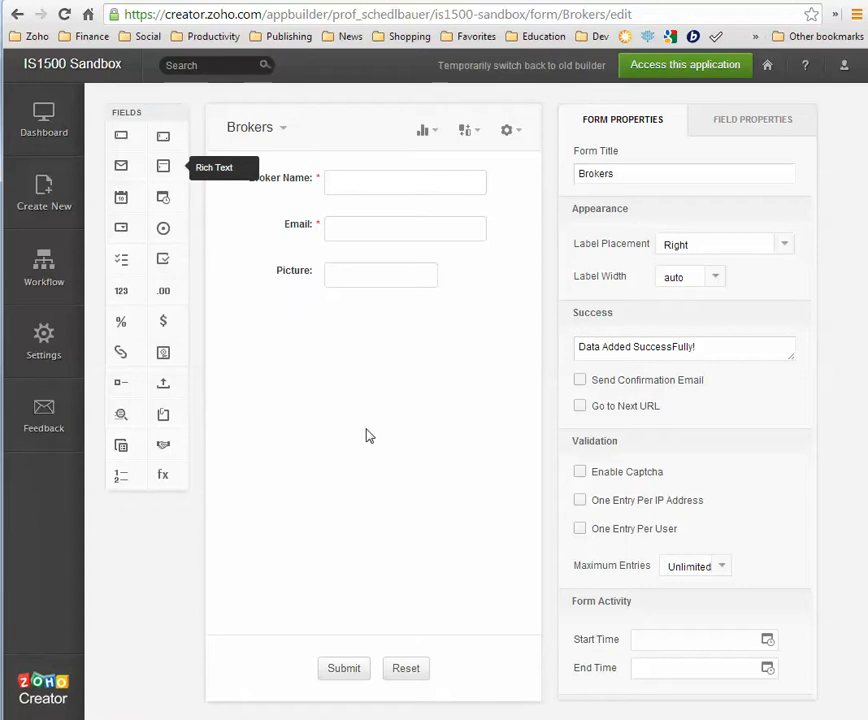
left_click(665, 68)
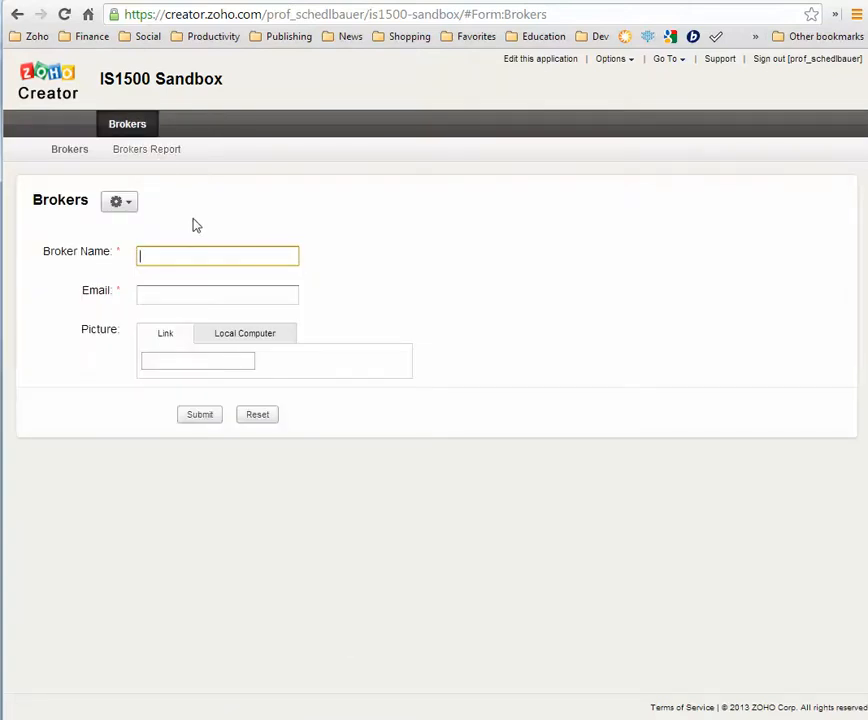
Submit a first broker record with the broker's name and email address
type("John Smith")
left_click(150, 297)
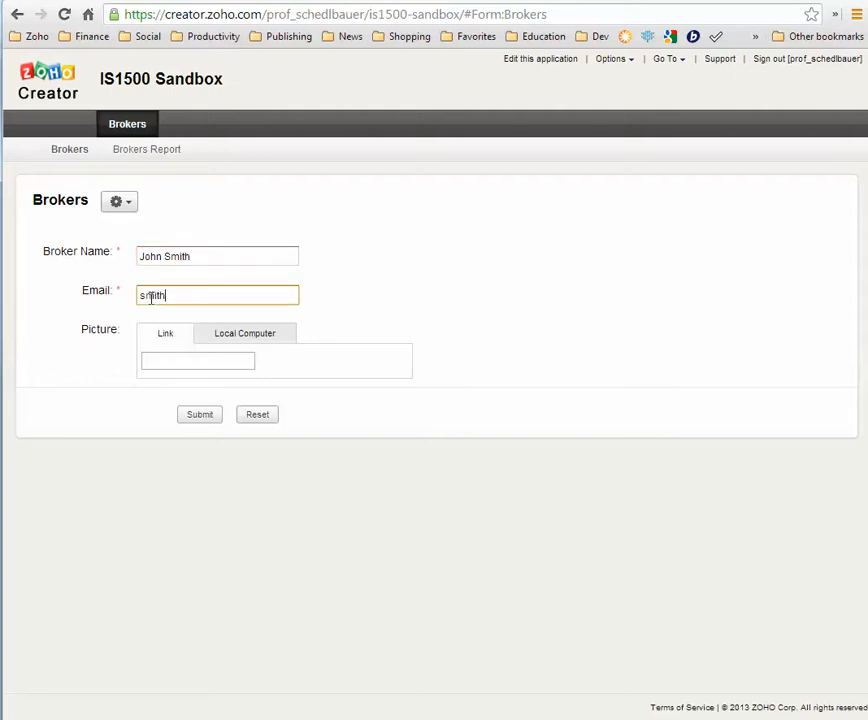
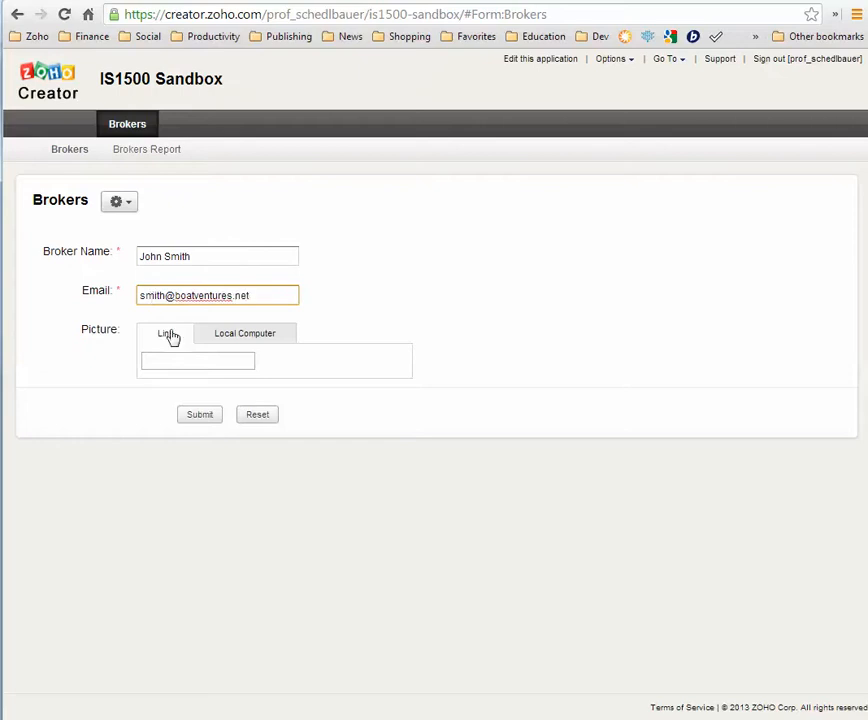
left_click(198, 418)
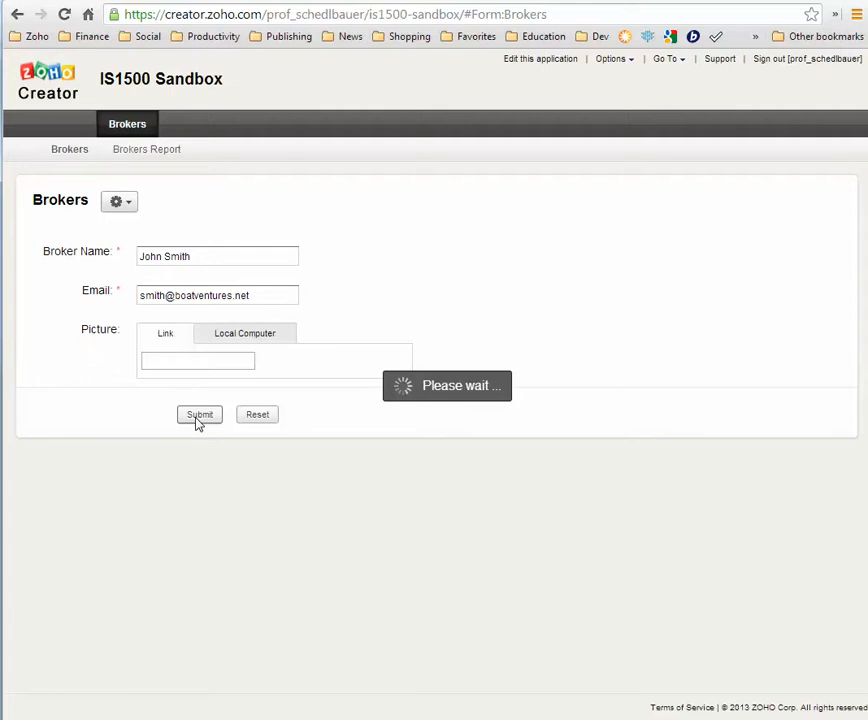
Submit a second broker with name, email and a pasted picture link
left_click(158, 298)
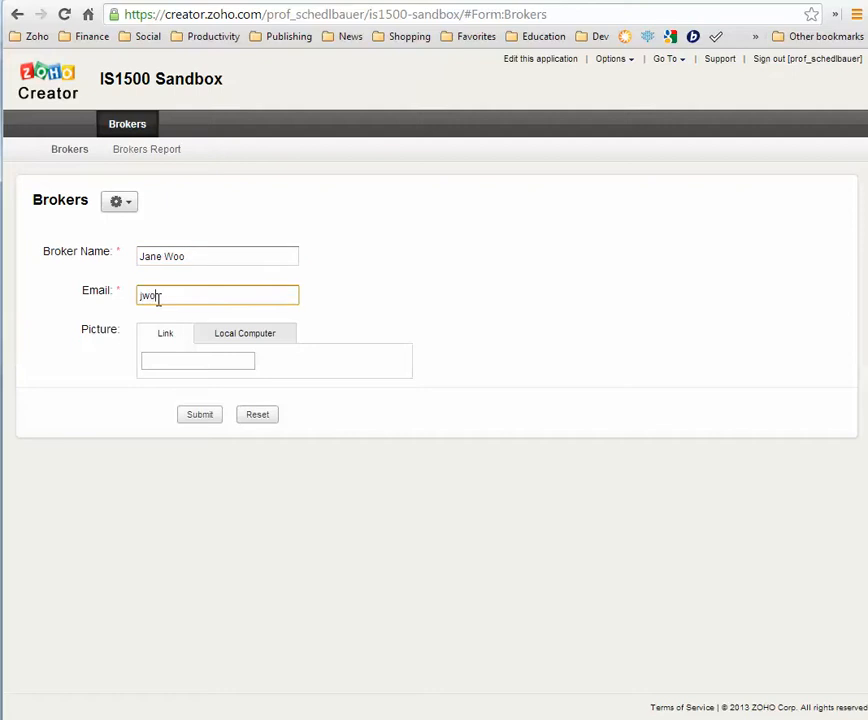
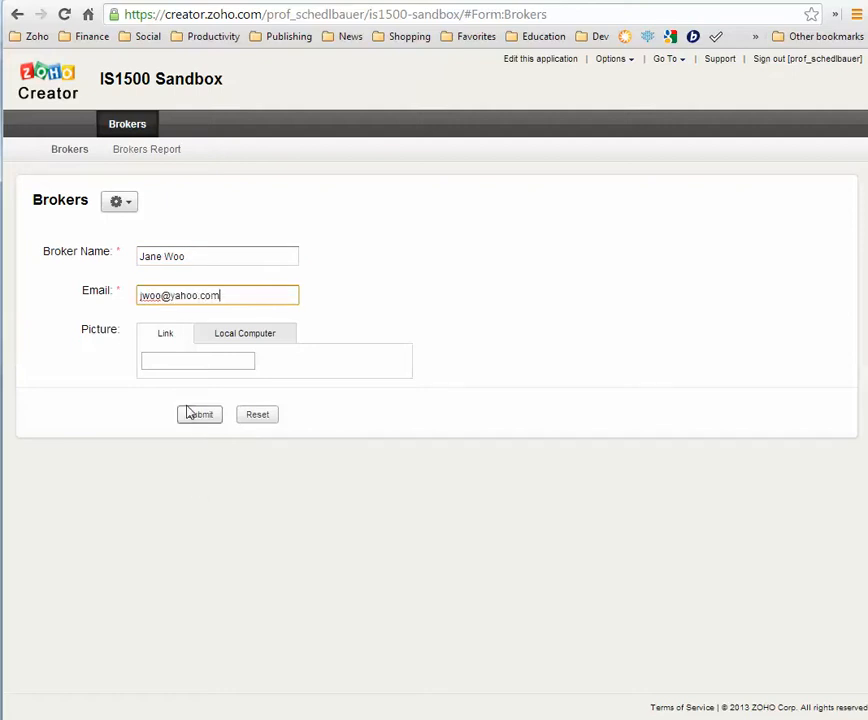
left_click(163, 362)
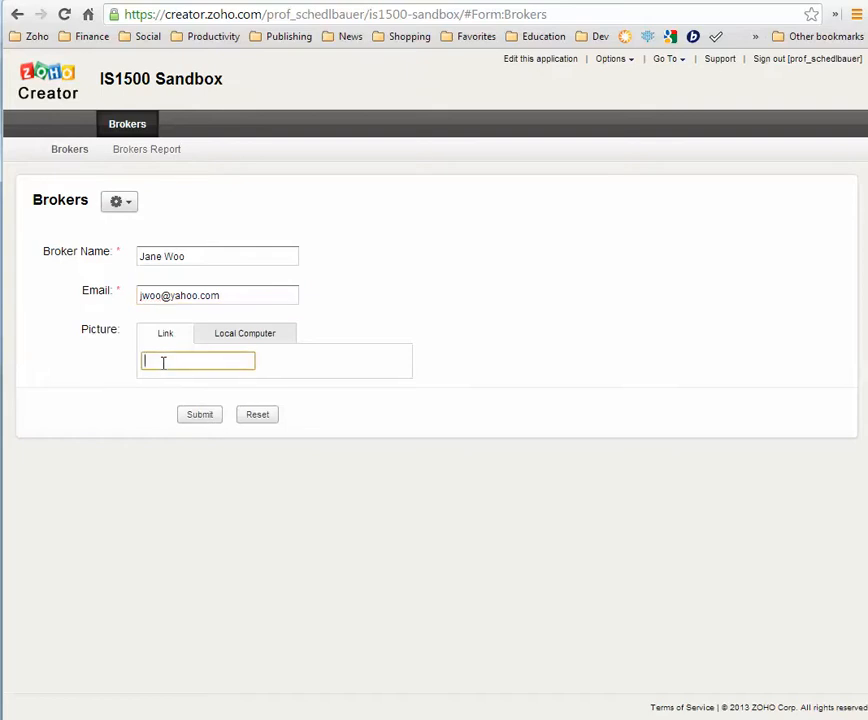
left_click(233, 342)
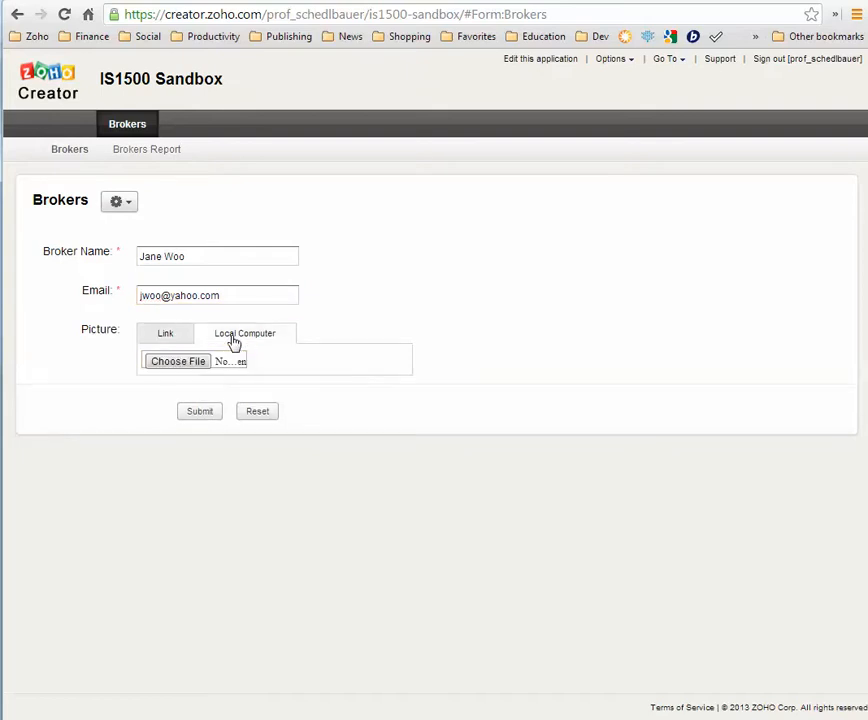
left_click(166, 345)
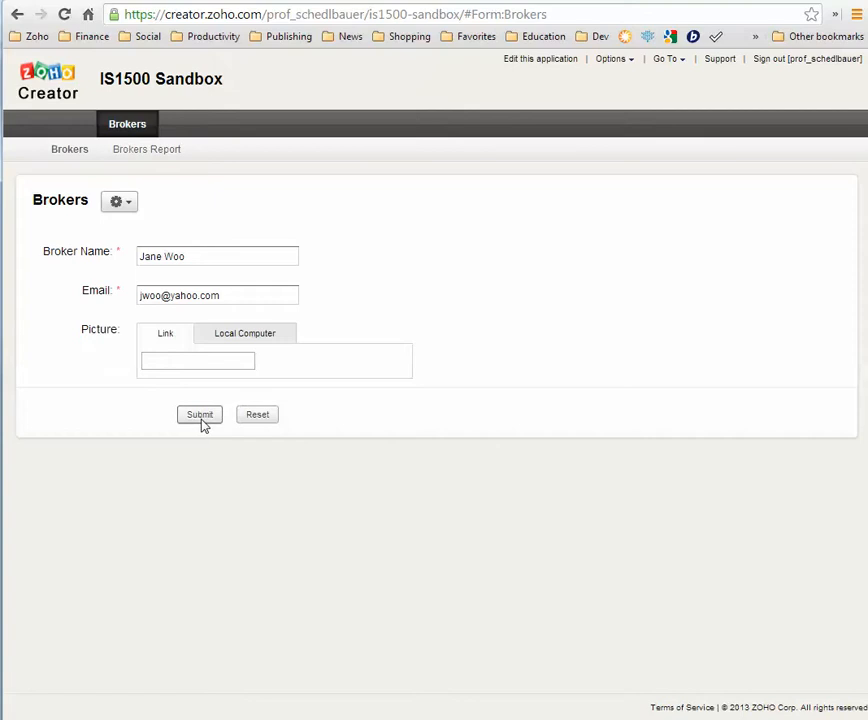
left_click(161, 360)
type("ElzRftou6EqELmH/2Q==")
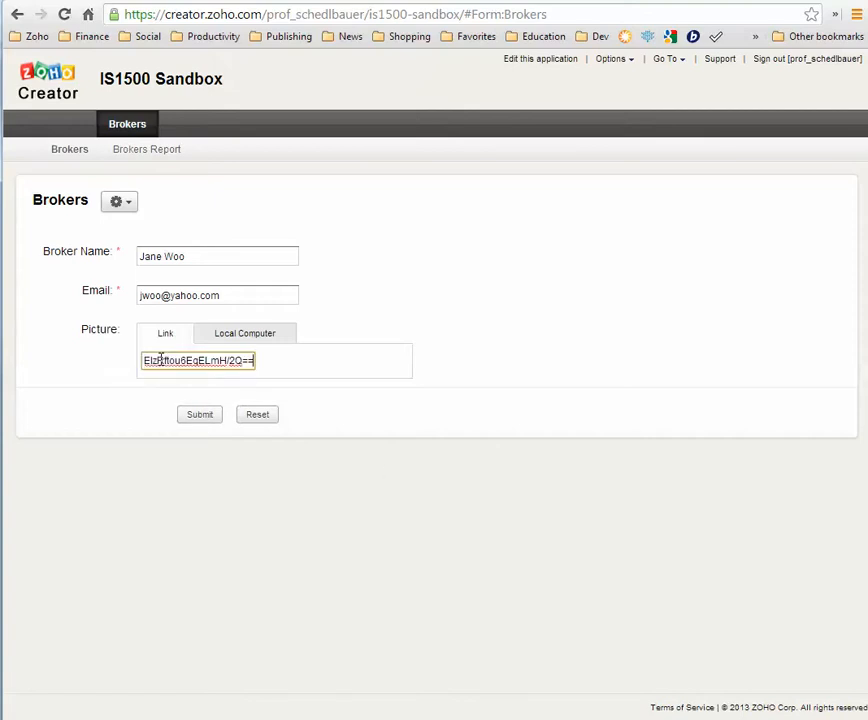
left_click(199, 416)
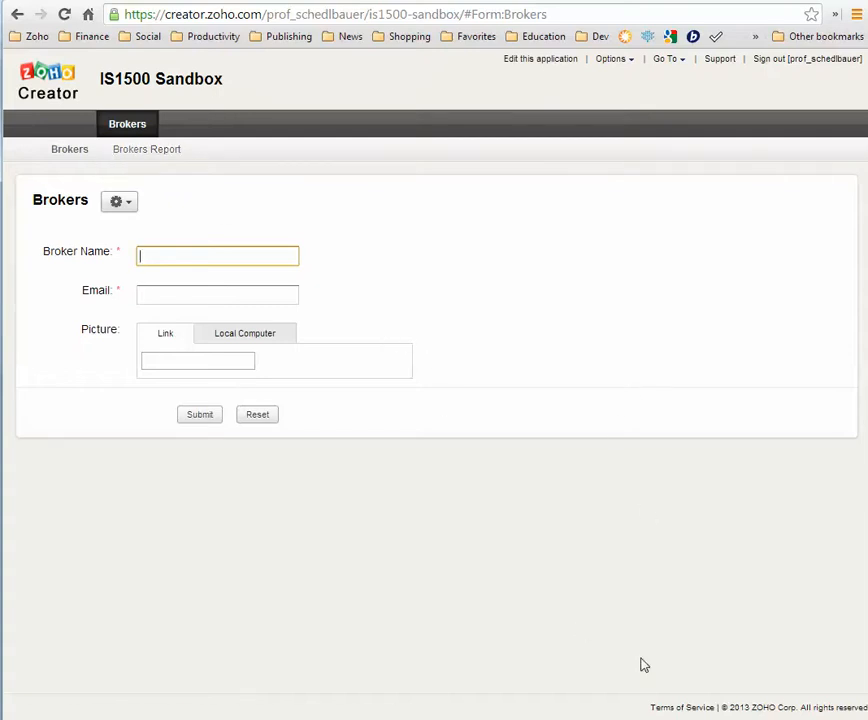
Open the Brokers Report, view it as Summary, then switch back to Grid
left_click(148, 156)
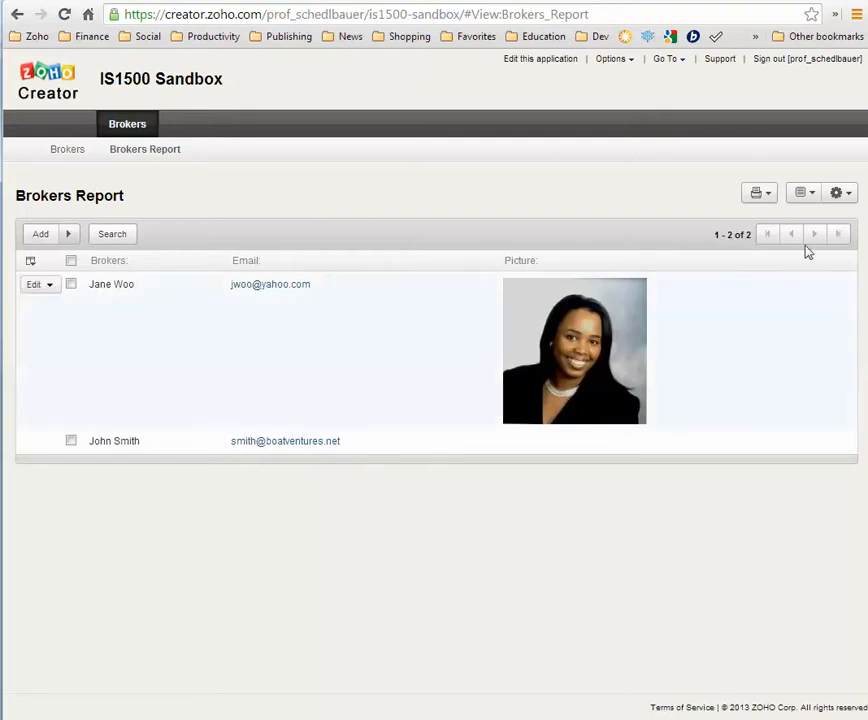
left_click(840, 195)
mouse_move(765, 217)
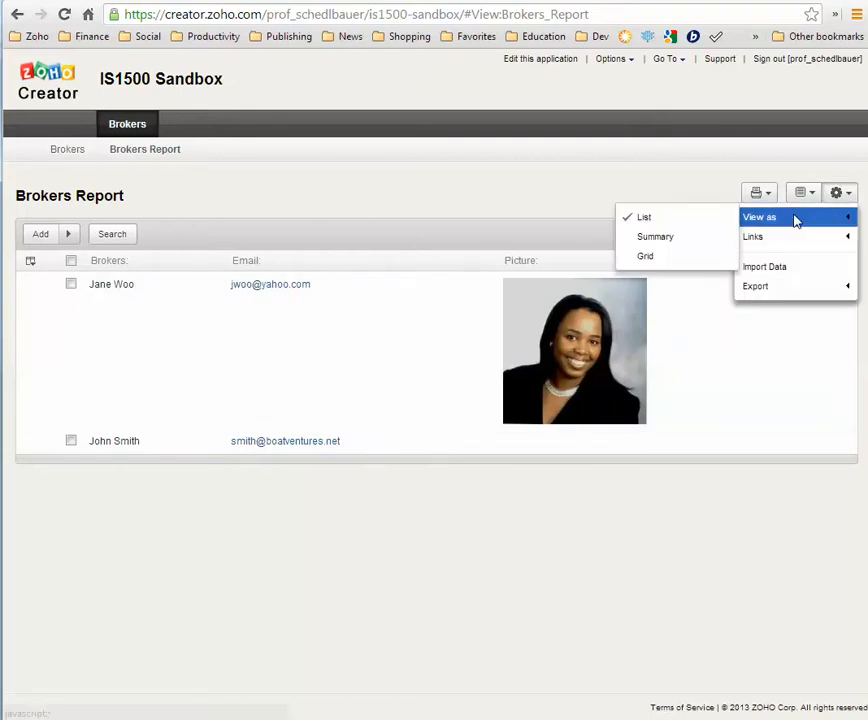
left_click(660, 238)
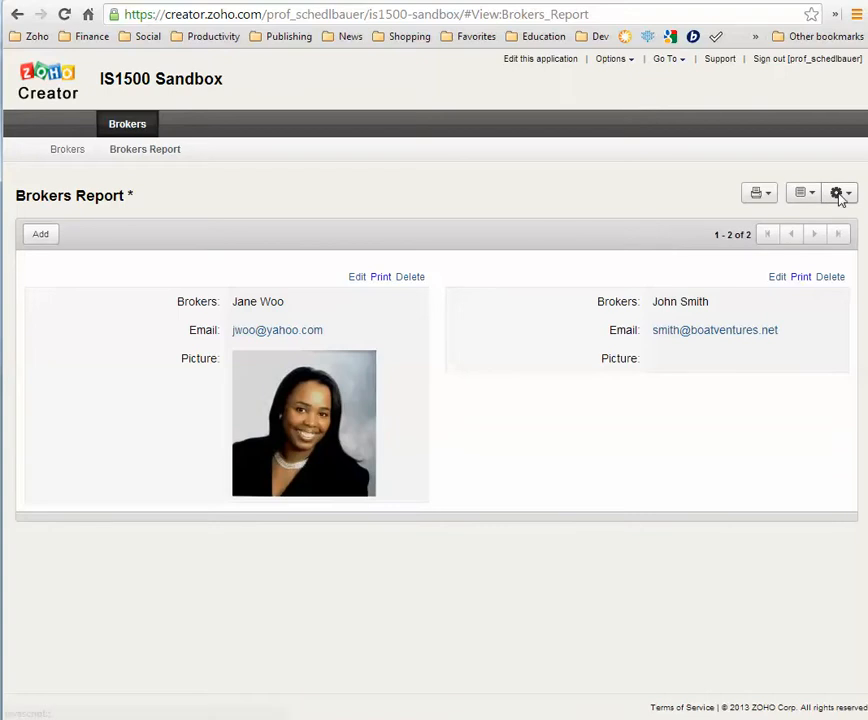
left_click(840, 194)
mouse_move(815, 217)
left_click(660, 258)
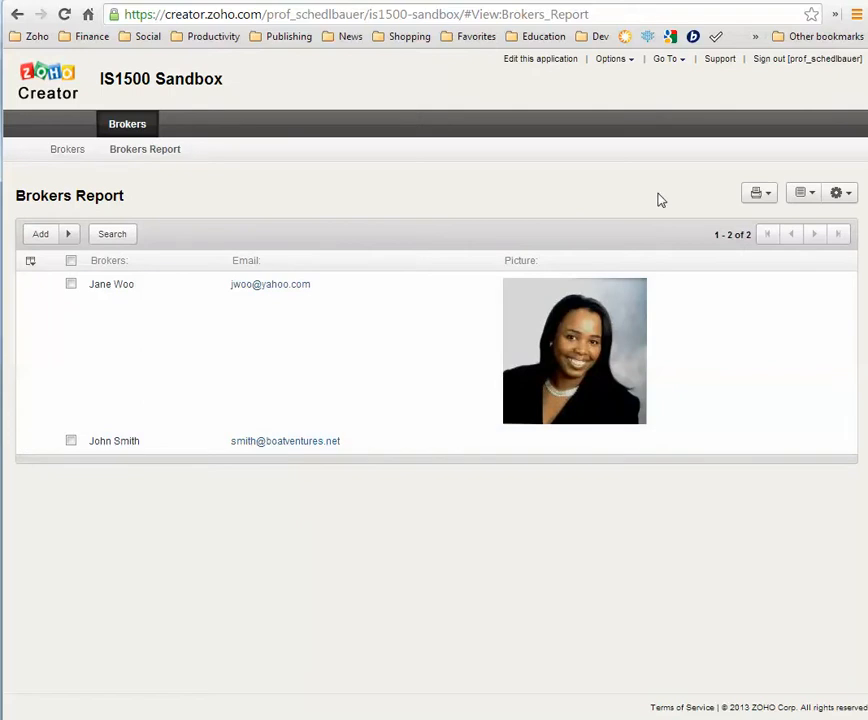
left_click(556, 62)
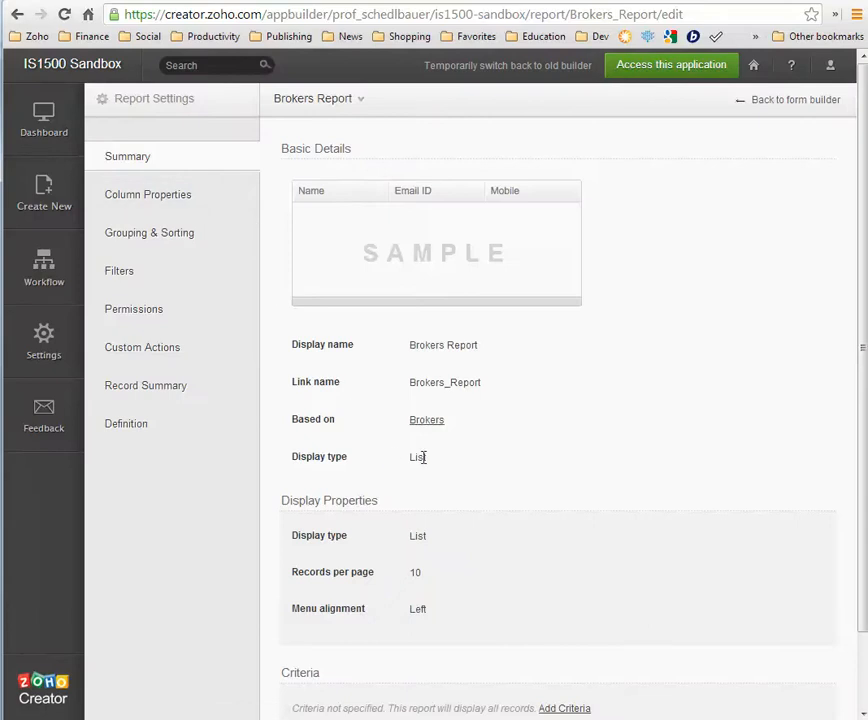
Review the report's columns, grouping, filters, permissions, record summary and definition settings
left_click(183, 196)
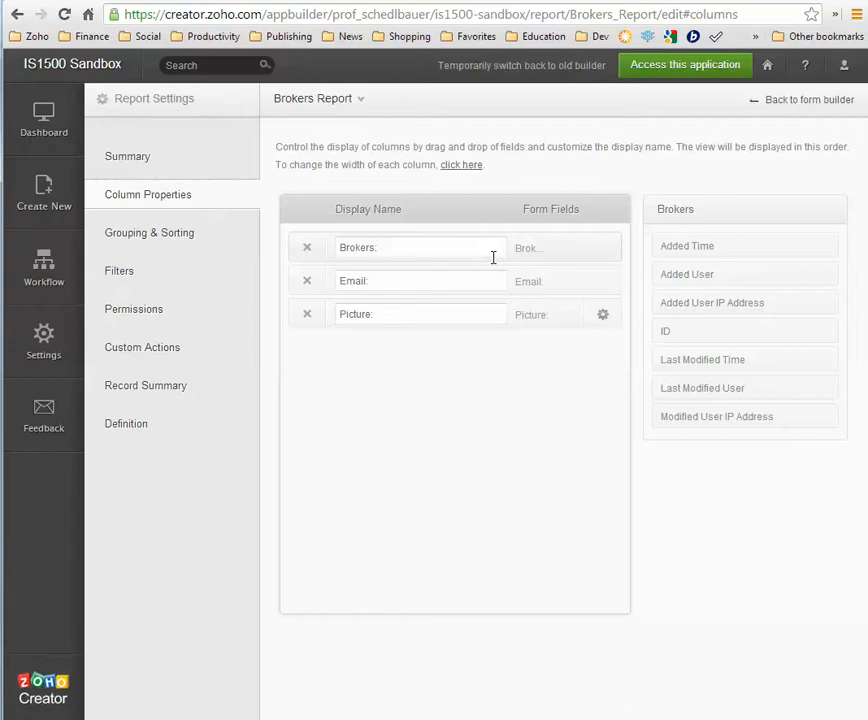
left_click(174, 238)
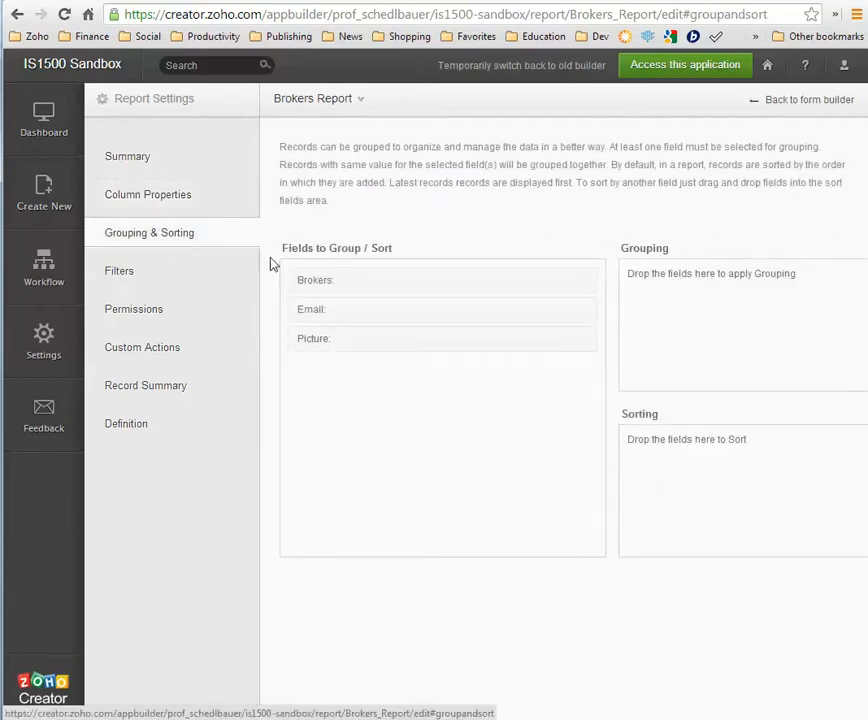
left_click(115, 268)
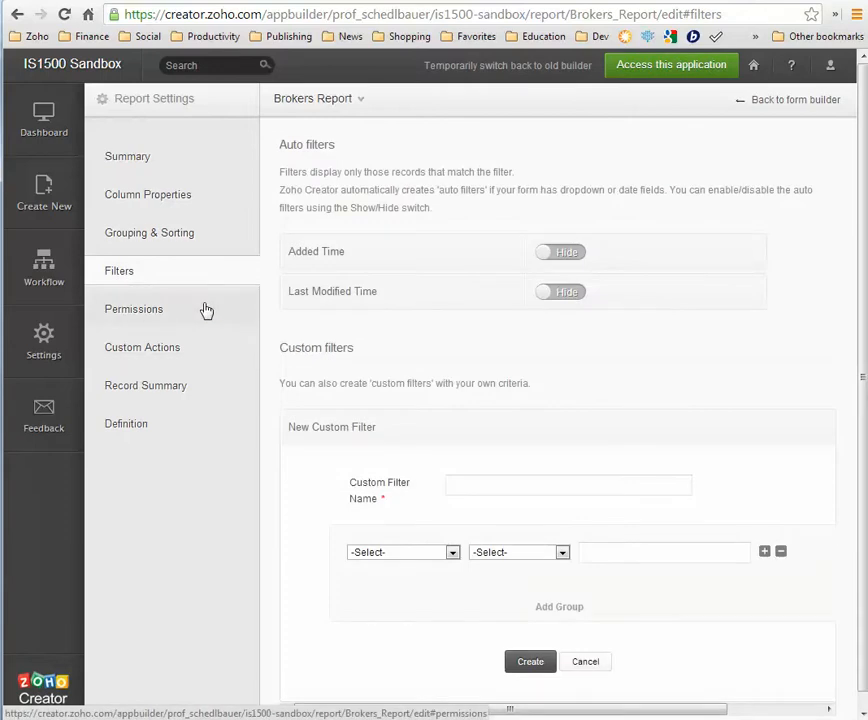
left_click(148, 316)
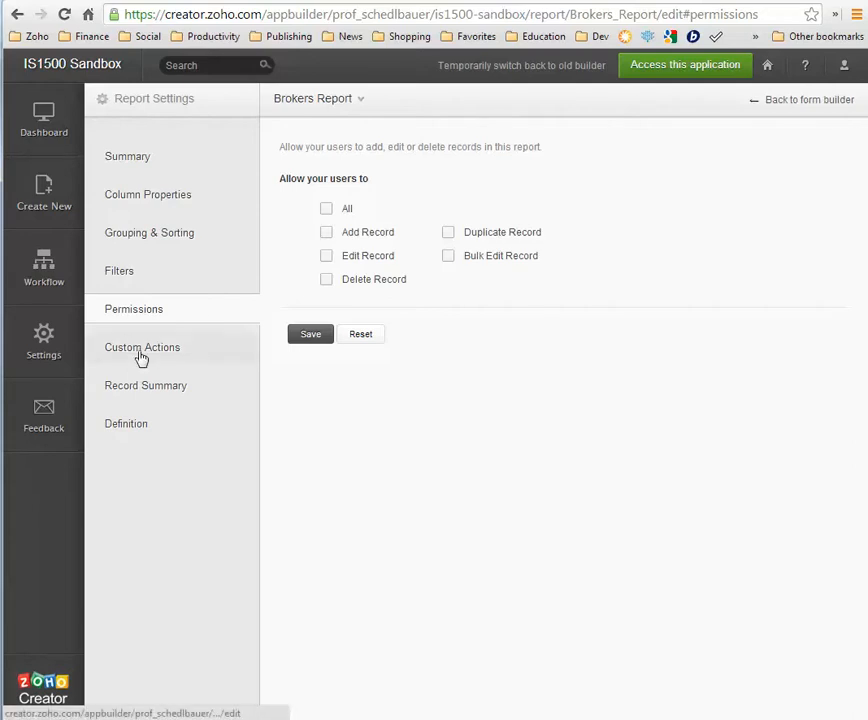
left_click(133, 394)
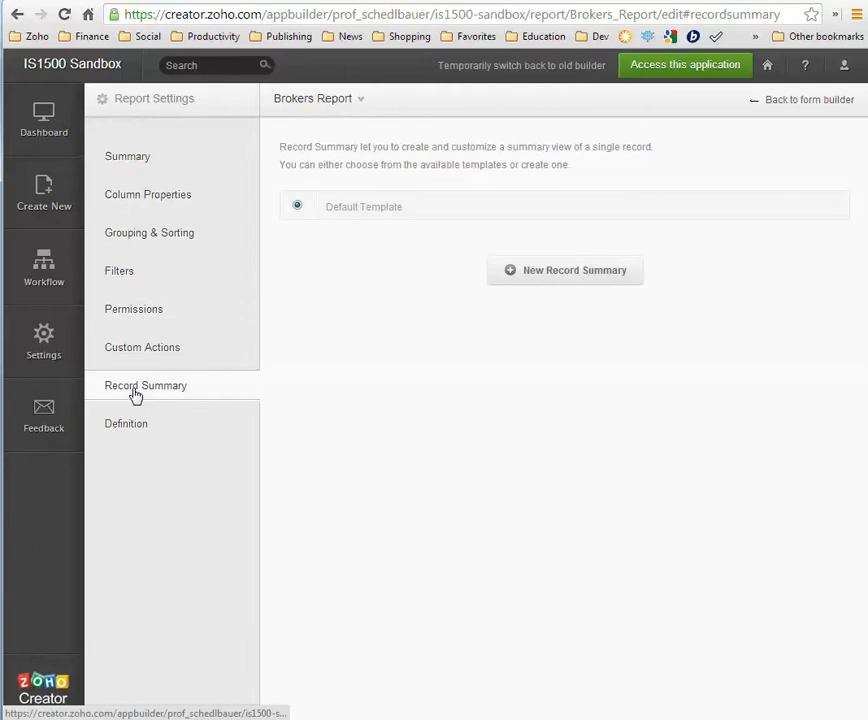
left_click(121, 430)
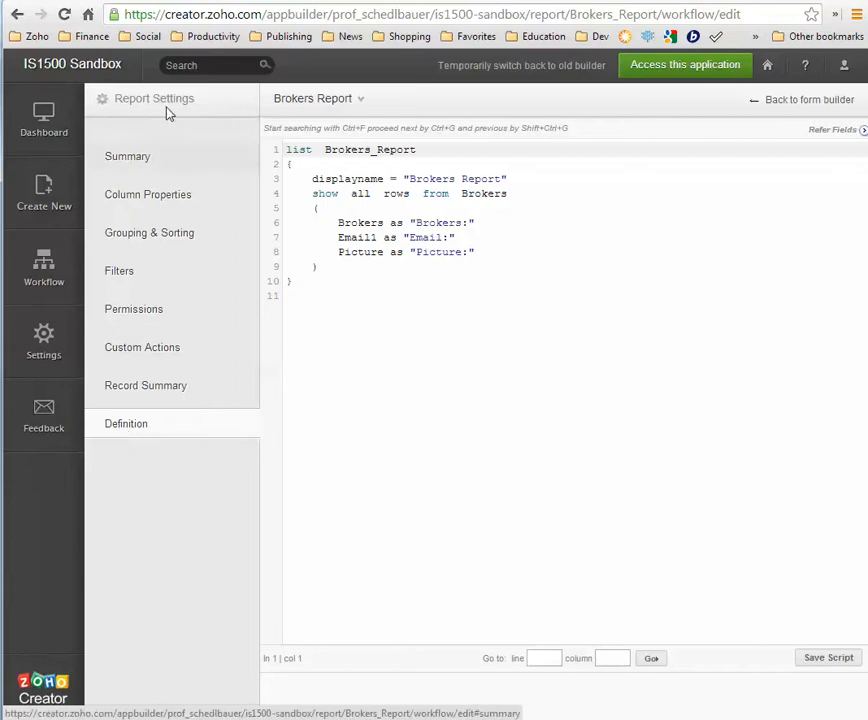
left_click(128, 161)
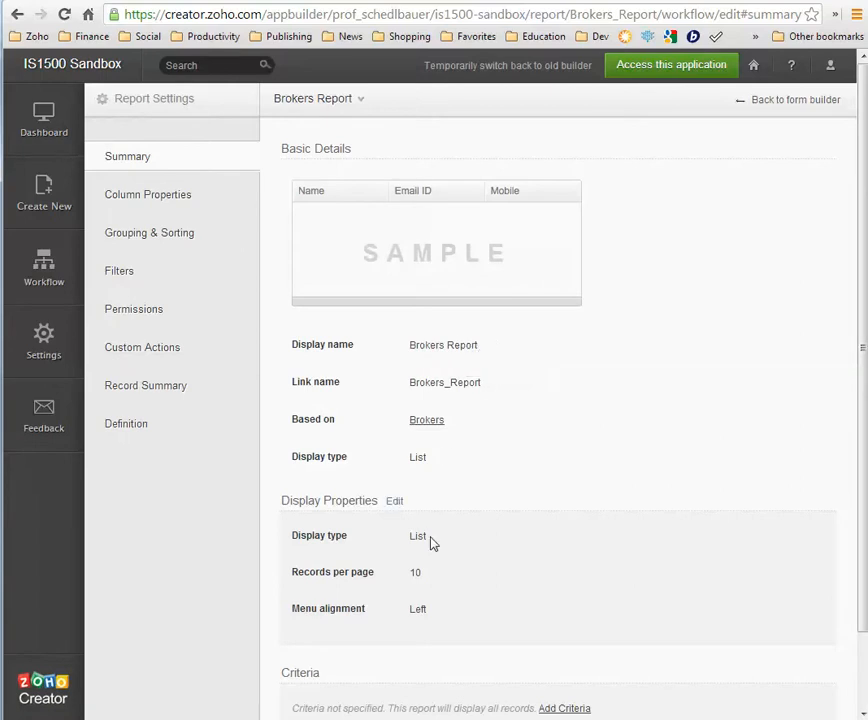
Keep Display Properties at List with 10 records per page, then return to the live report
scroll(432, 543, "down", 1)
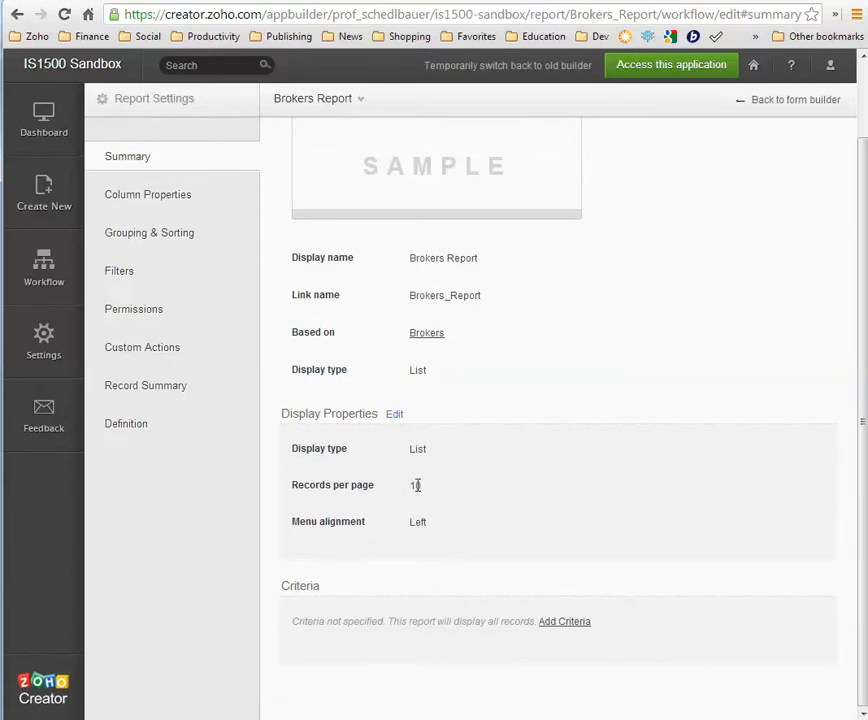
left_click(396, 415)
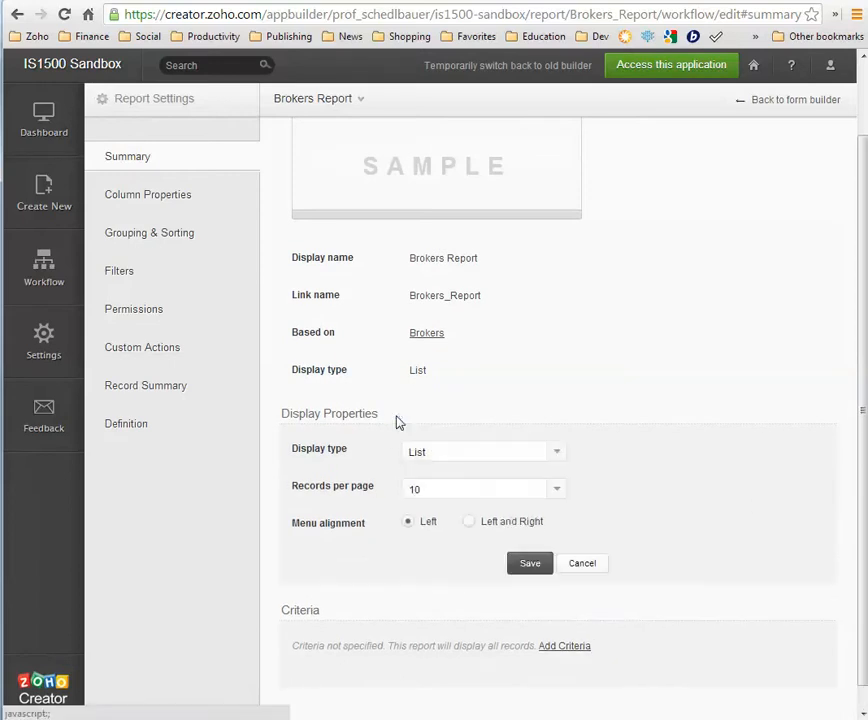
left_click(558, 456)
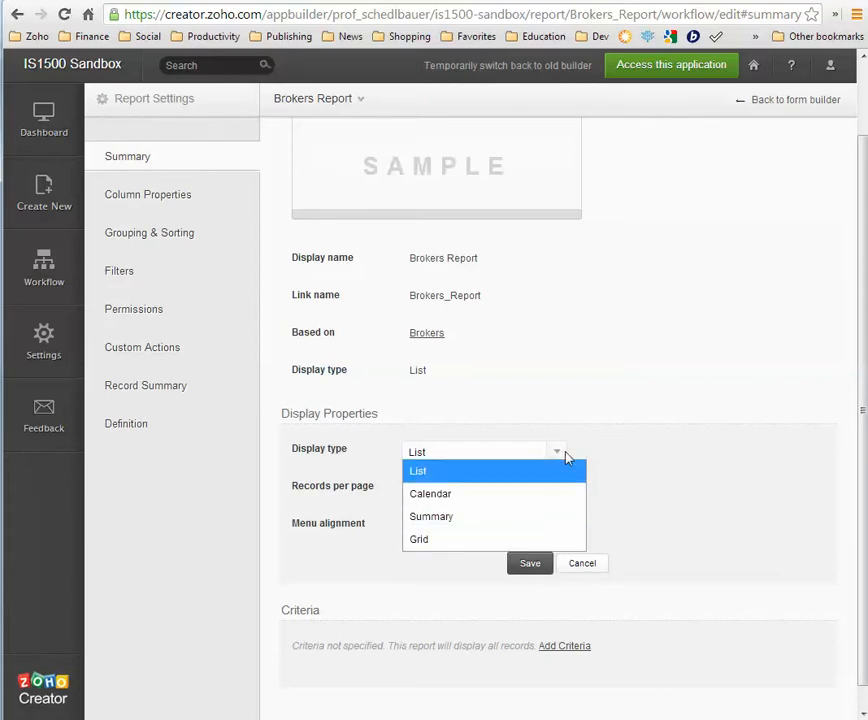
left_click(556, 456)
left_click(555, 490)
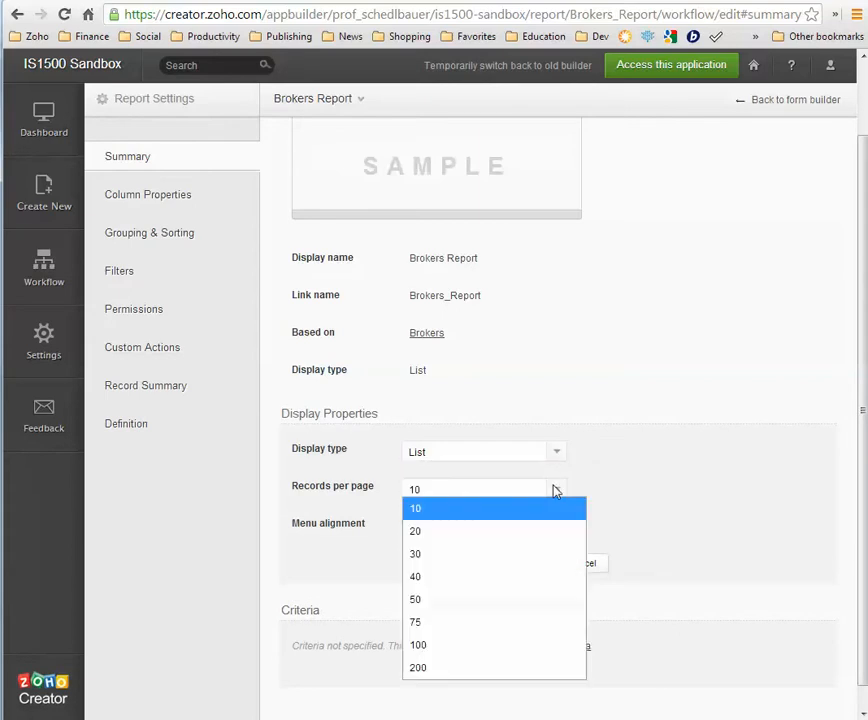
left_click(557, 491)
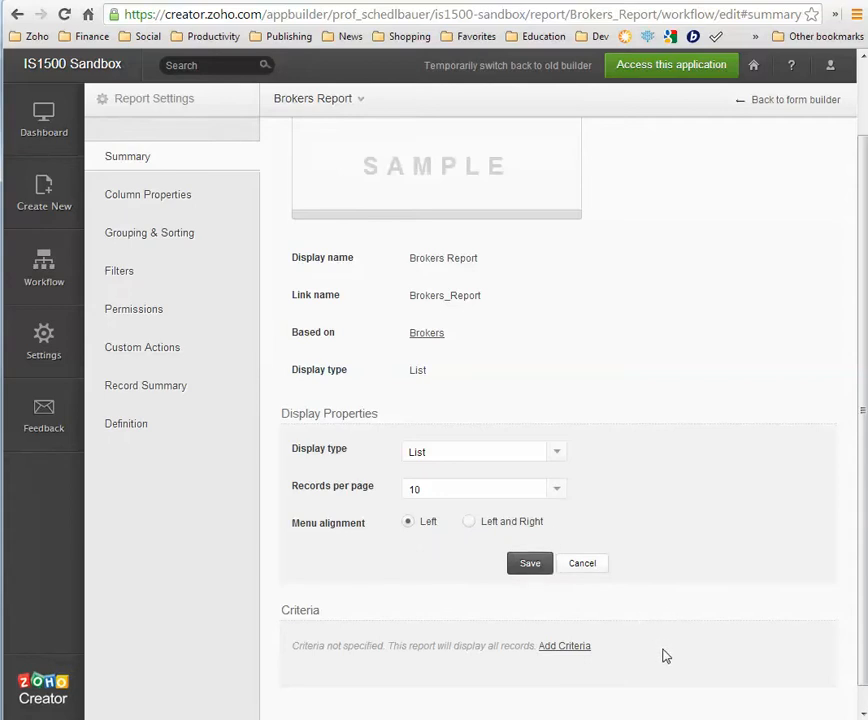
scroll(604, 576, "up", 1)
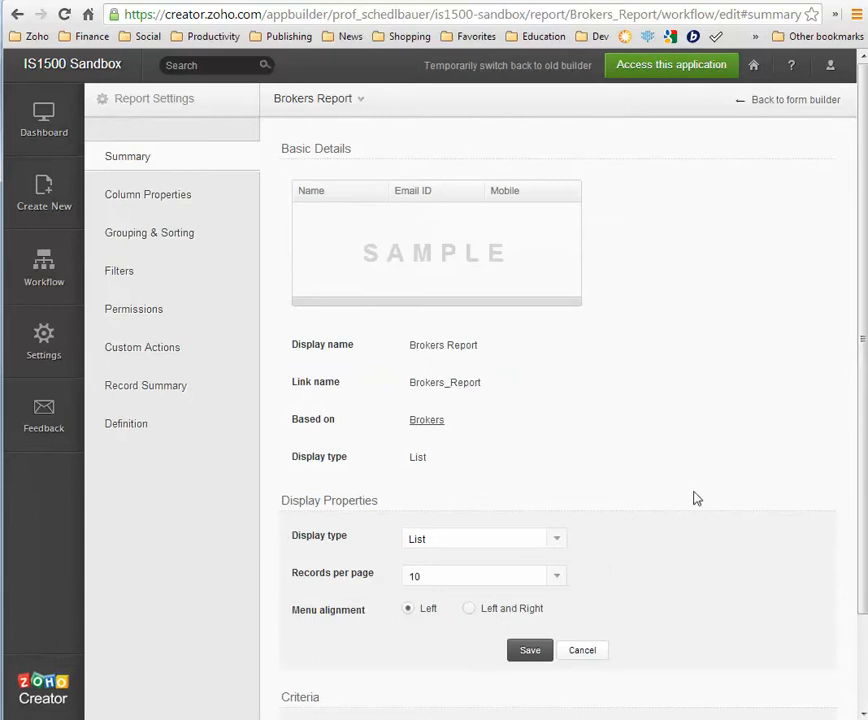
left_click(675, 76)
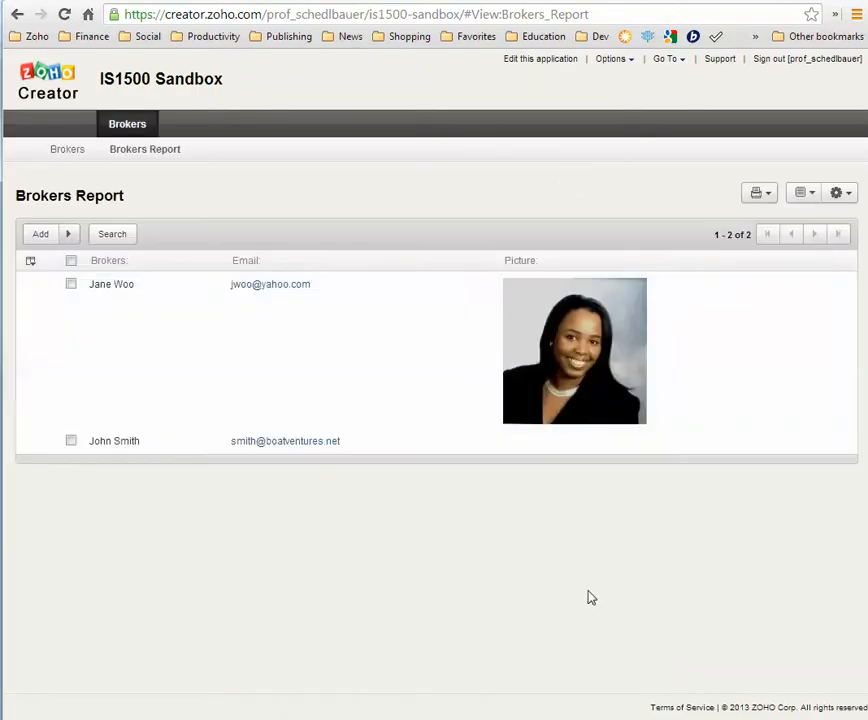
Open the Brokers Report's Embed in your Website dialog from the gear menu's Links submenu
left_click(842, 197)
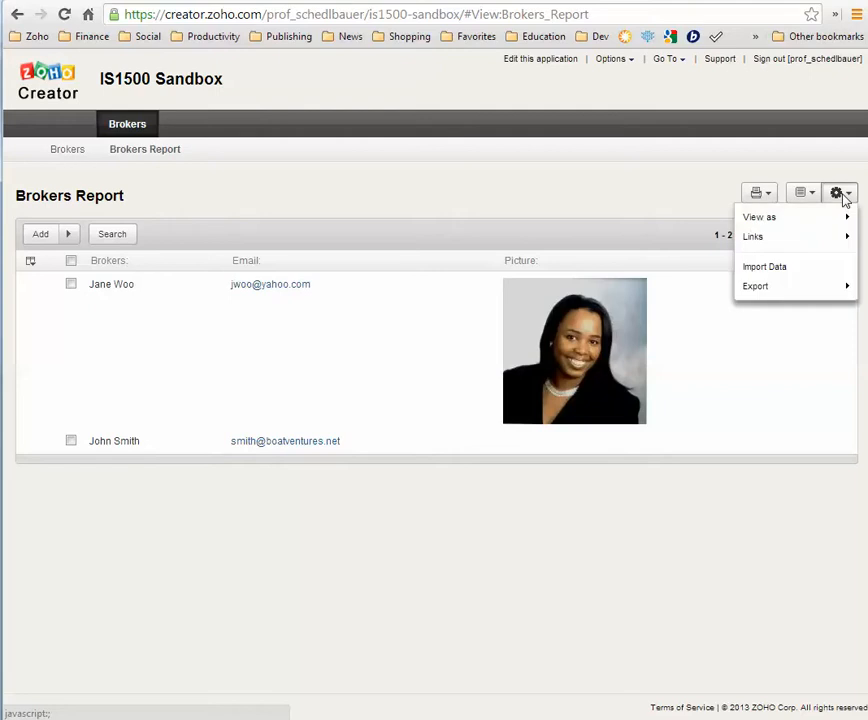
mouse_move(820, 242)
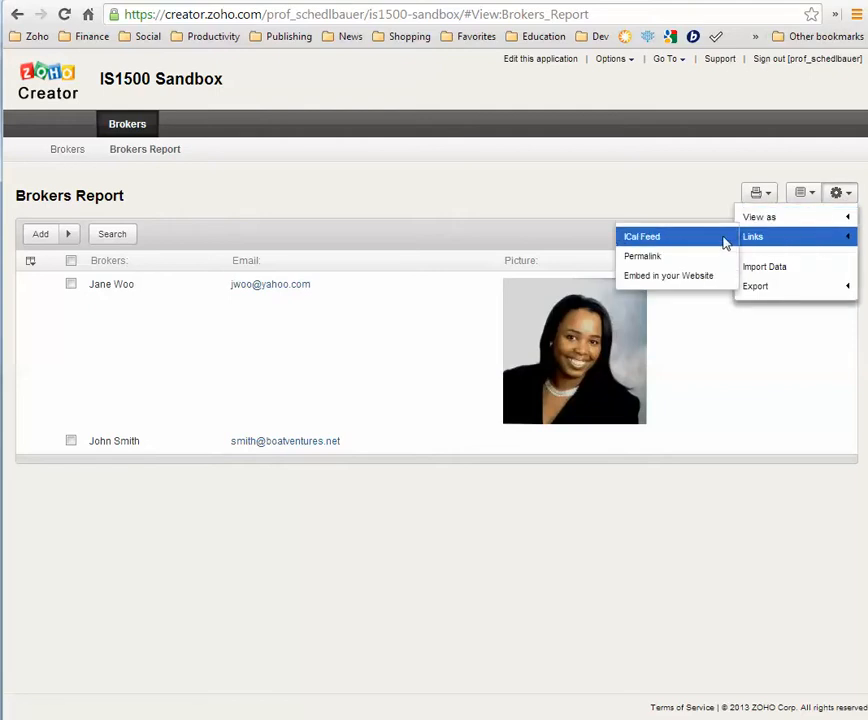
left_click(688, 280)
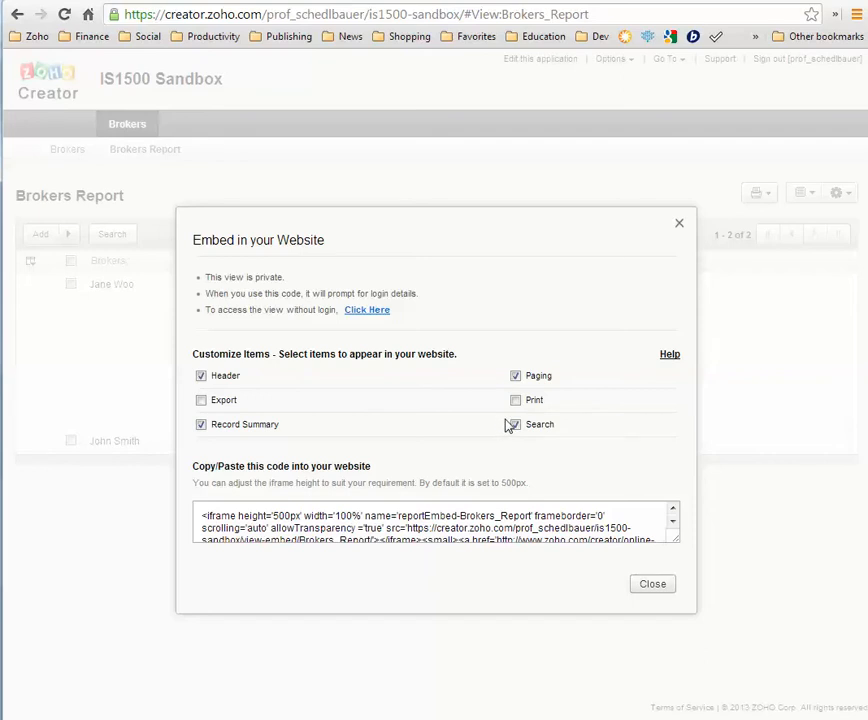
Remove Header, Record Summary and Paging from the Brokers Report embed
left_click(201, 377)
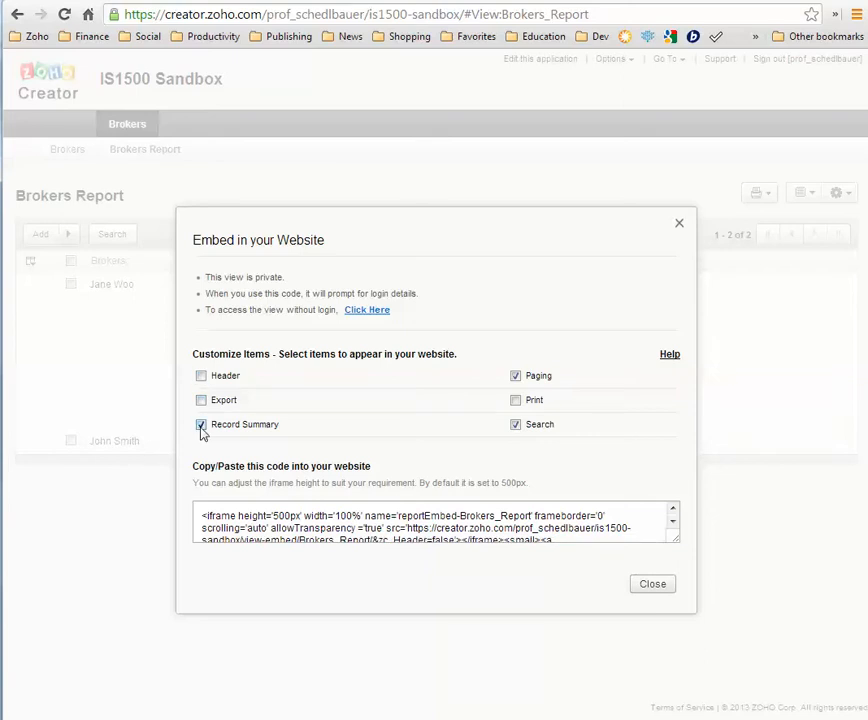
left_click(201, 426)
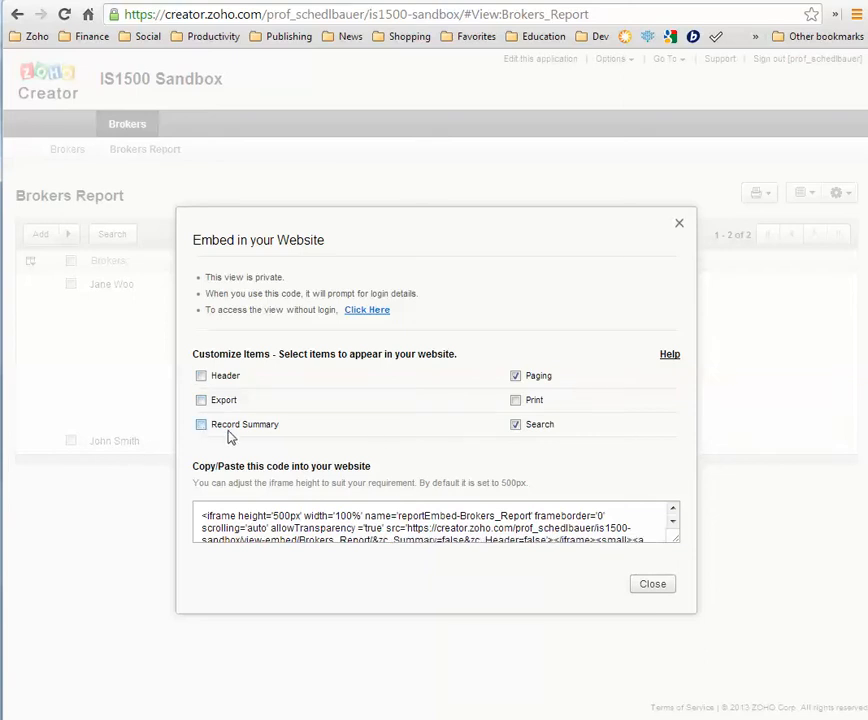
left_click(516, 377)
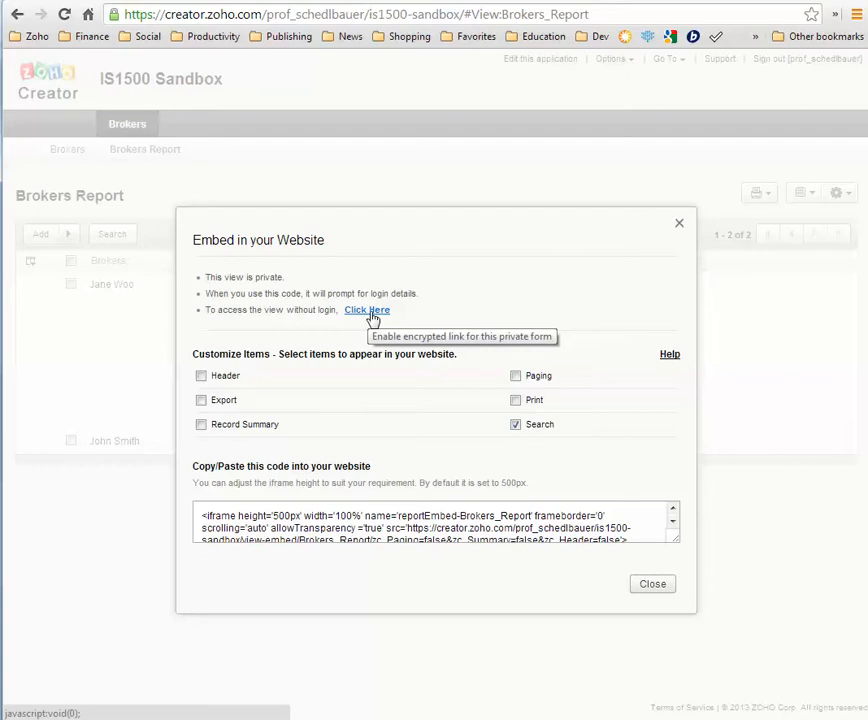
Dismiss the no-login upgrade prompt, then copy the iframe code and close the dialog
left_click(367, 311)
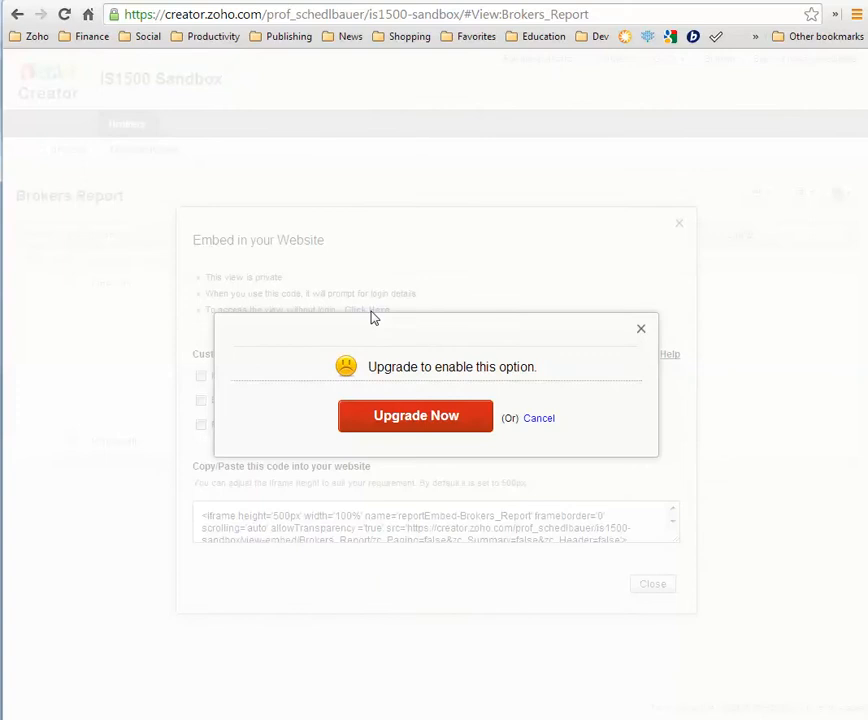
left_click(534, 420)
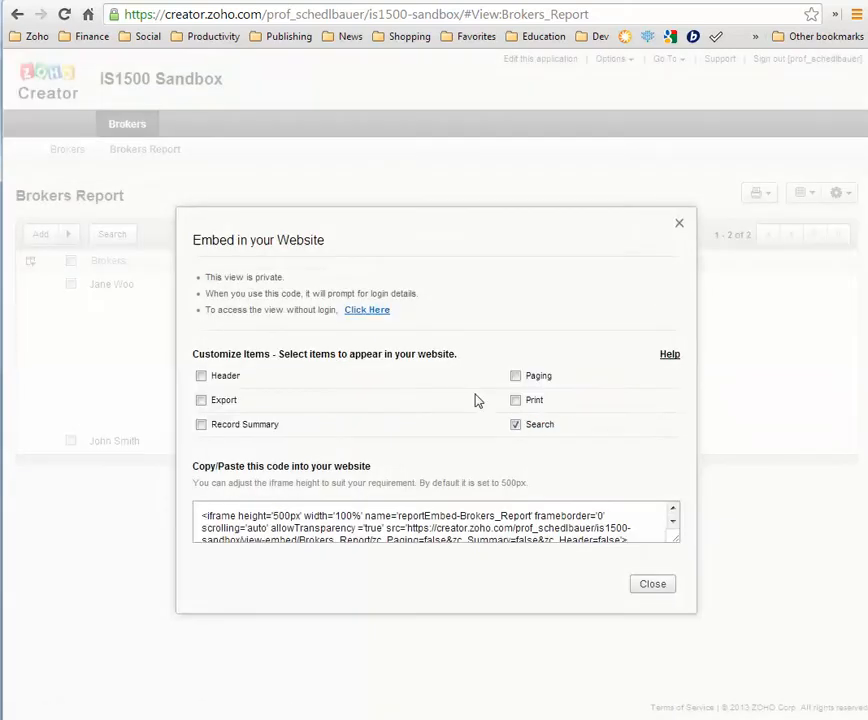
left_click(430, 512)
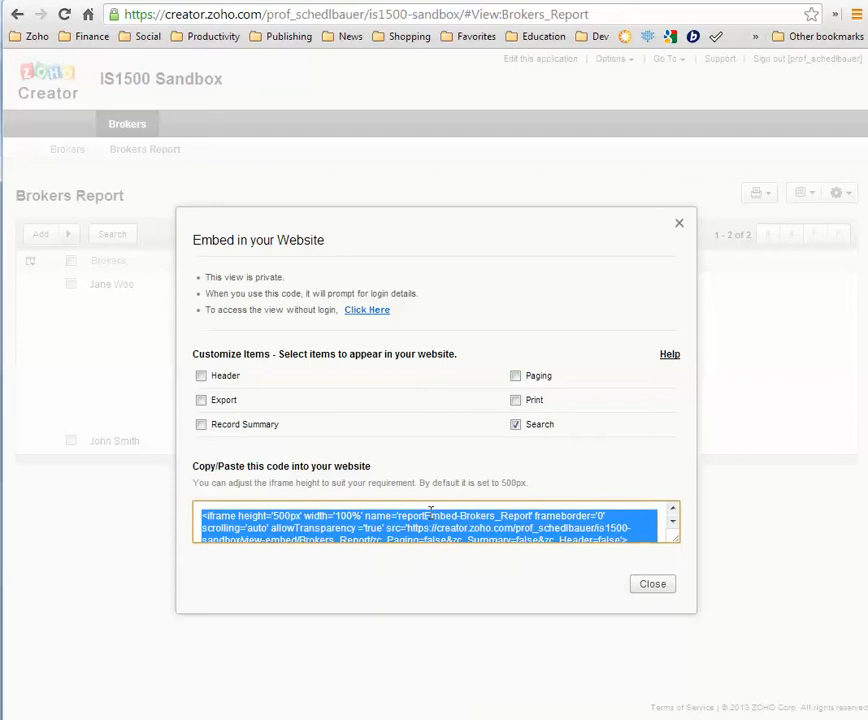
left_click(652, 587)
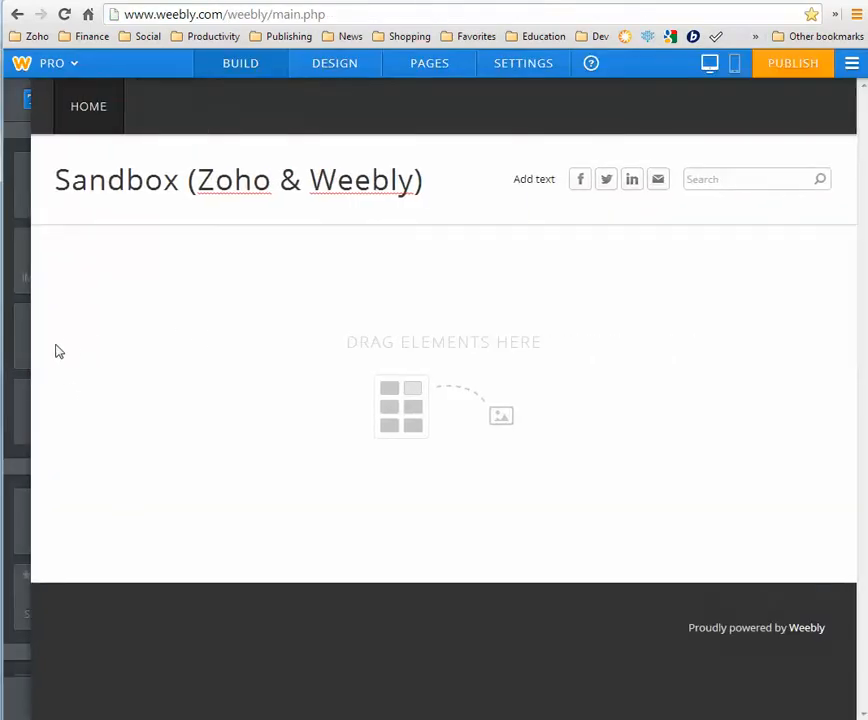
Add an Embed Code block to the Home page and paste the Brokers Report iframe into it
scroll(59, 405, "down", 4)
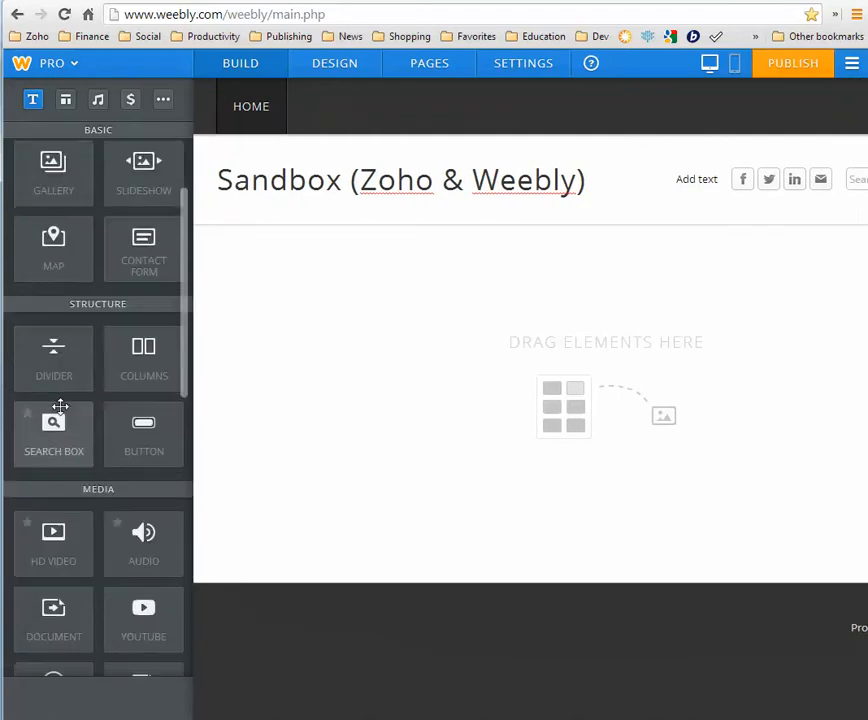
scroll(59, 405, "down", 3)
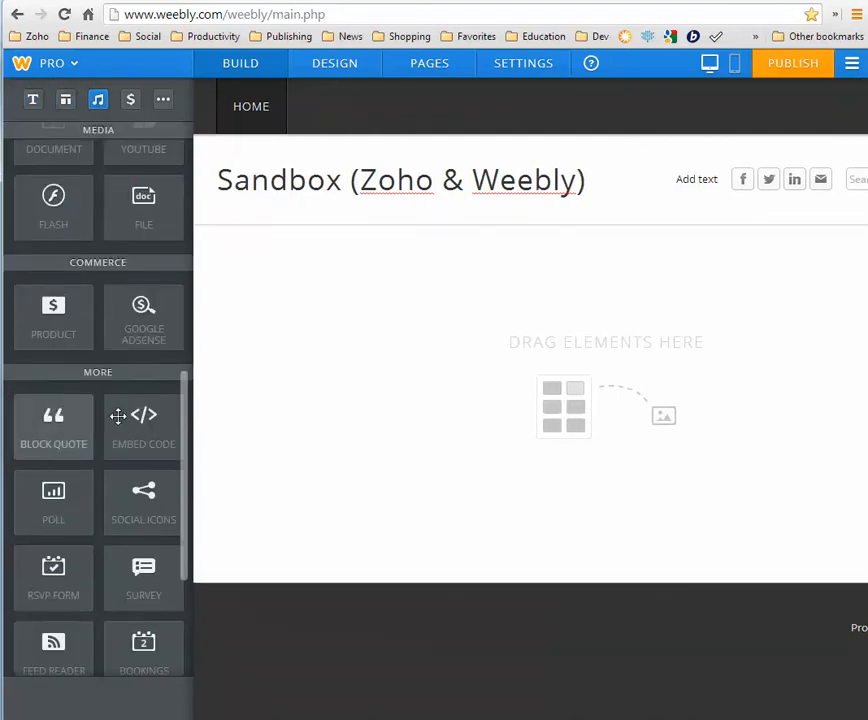
left_click_drag(166, 412, 277, 314)
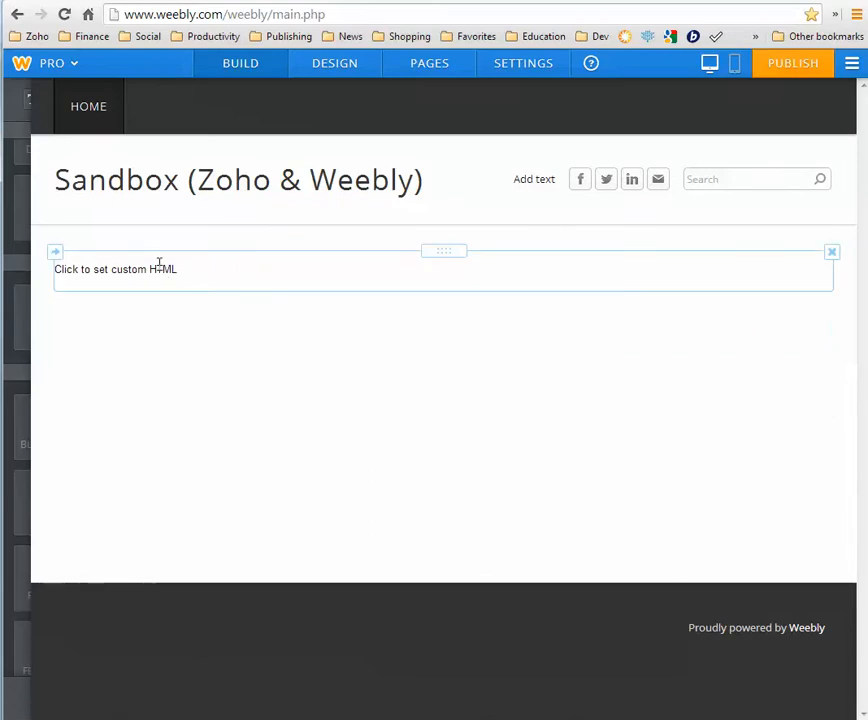
left_click(159, 264)
key("ctrl+v")
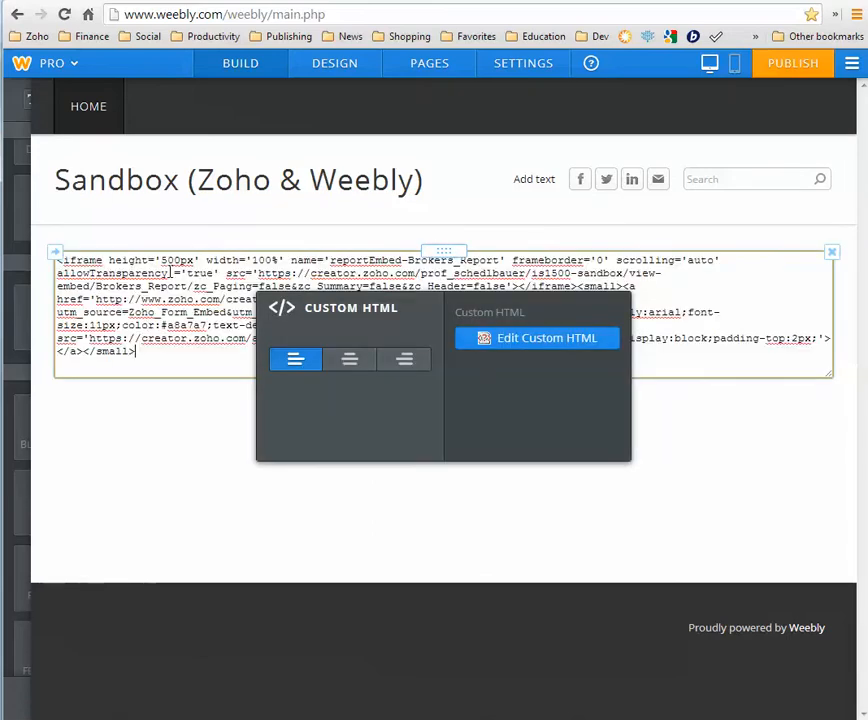
left_click(167, 443)
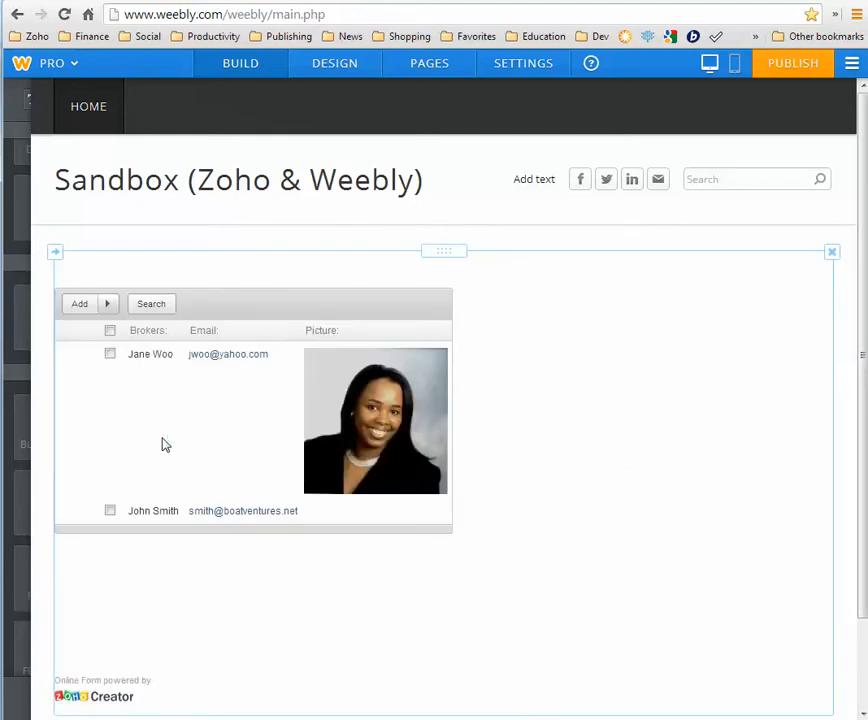
Publish the site on the is1500-sandbox.weebly.com subdomain and enter that address in a new tab
mouse_move(165, 444)
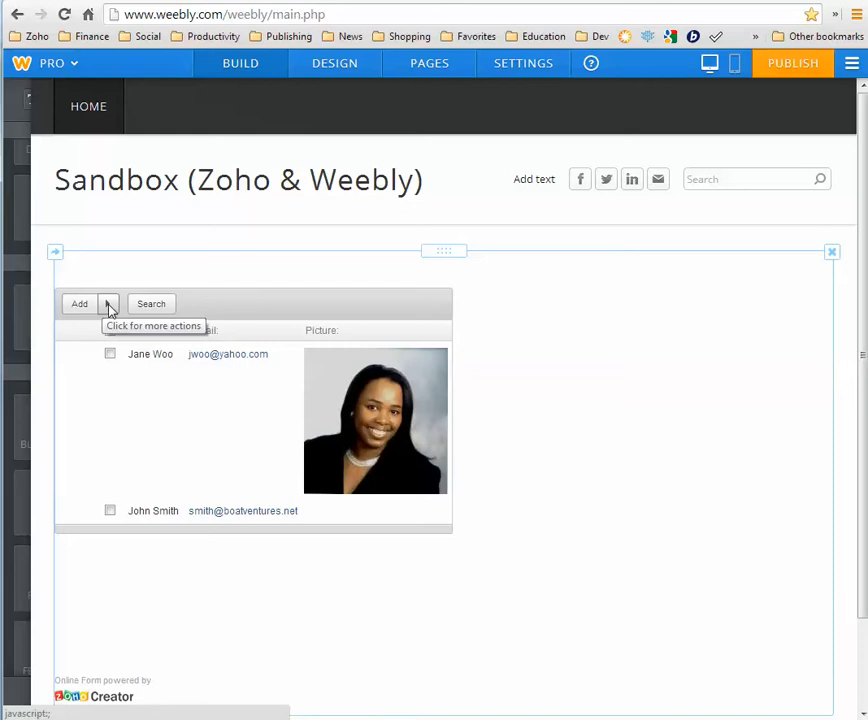
mouse_move(168, 383)
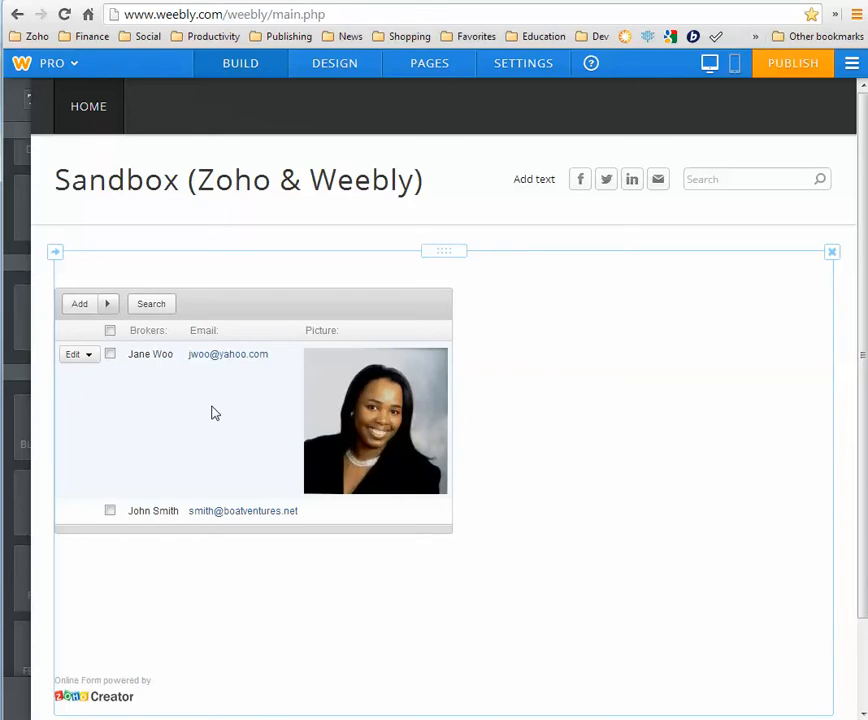
left_click(796, 73)
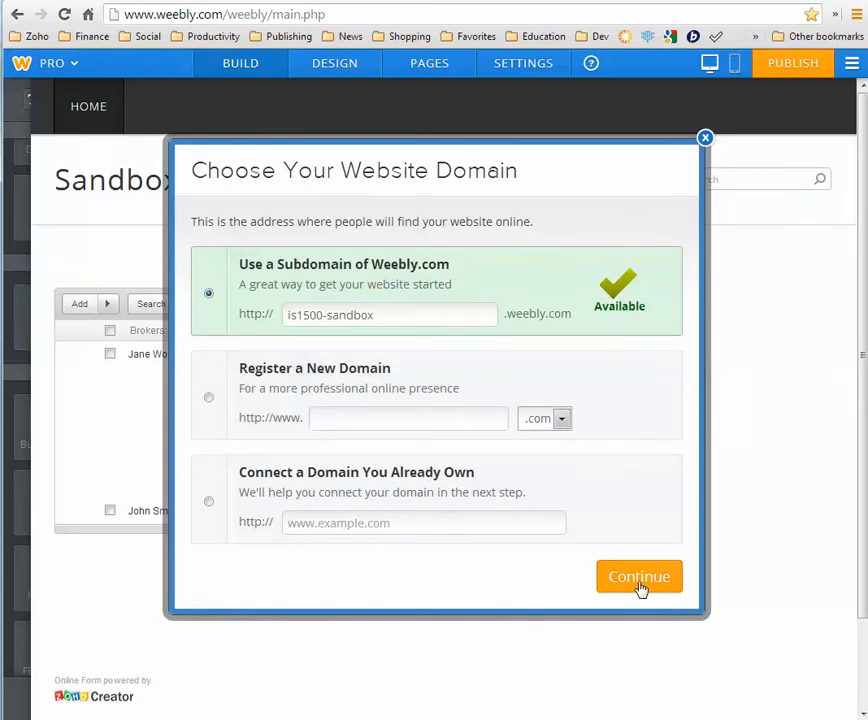
left_click(639, 578)
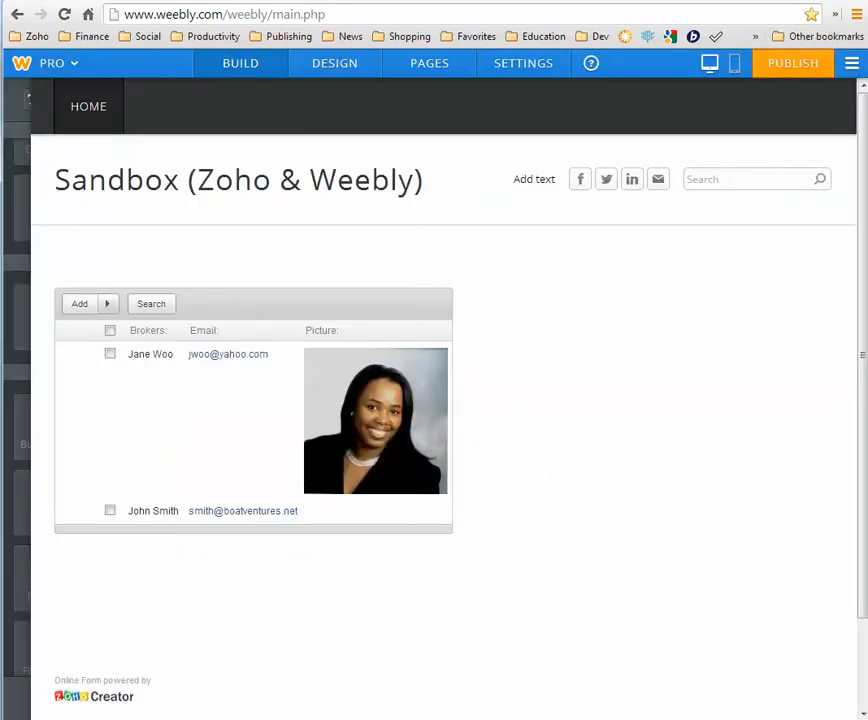
key("ctrl+t")
type("is")
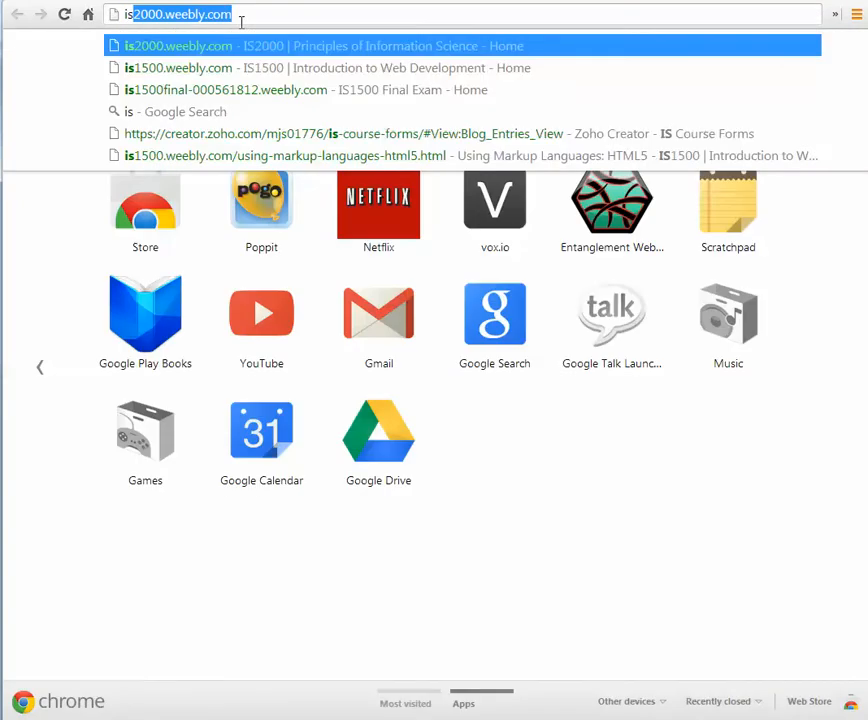
type("1500-")
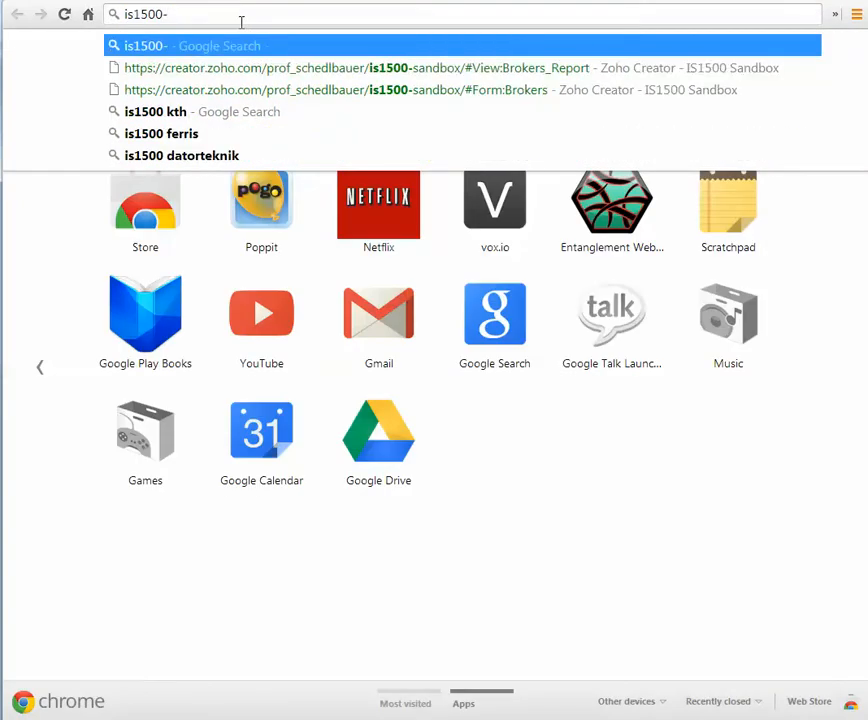
type("sandbox.weebly.com")
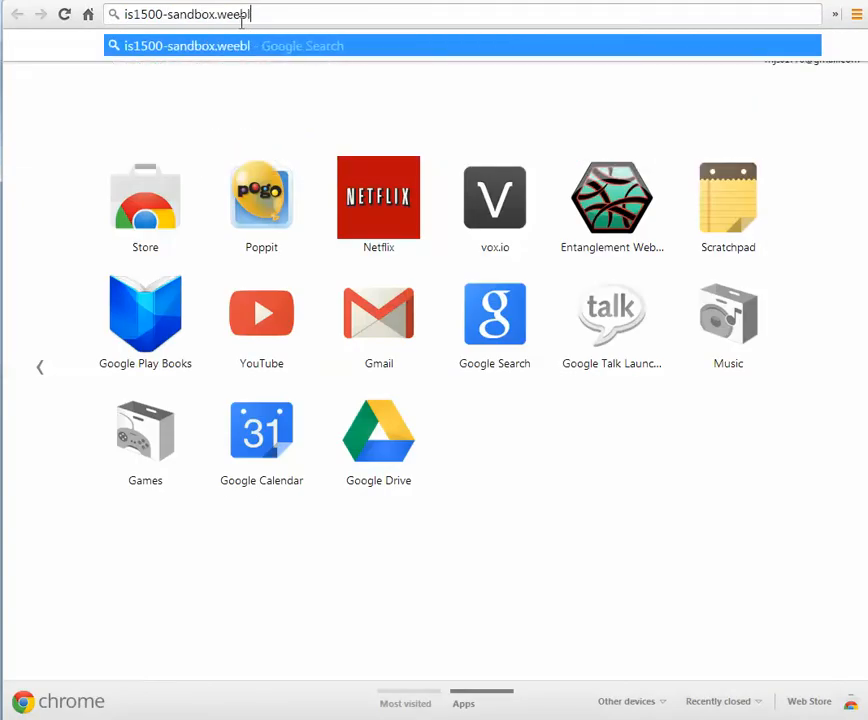
Load is1500-sandbox.weebly.com to view the live site with the embedded broker table
key("Return")
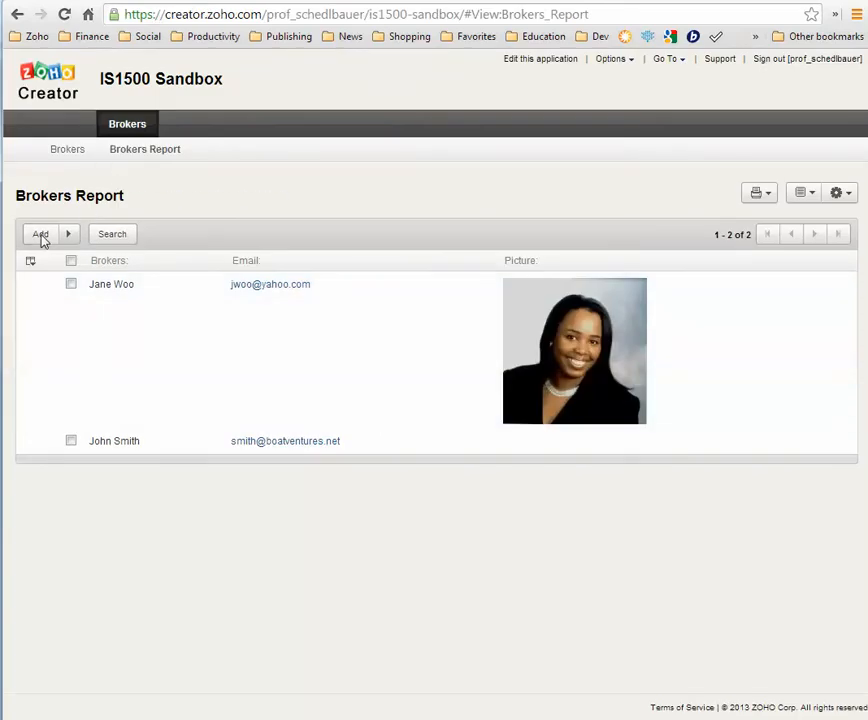
Add a third broker with a name and e-mail, then reload the published Sandbox site
left_click(38, 237)
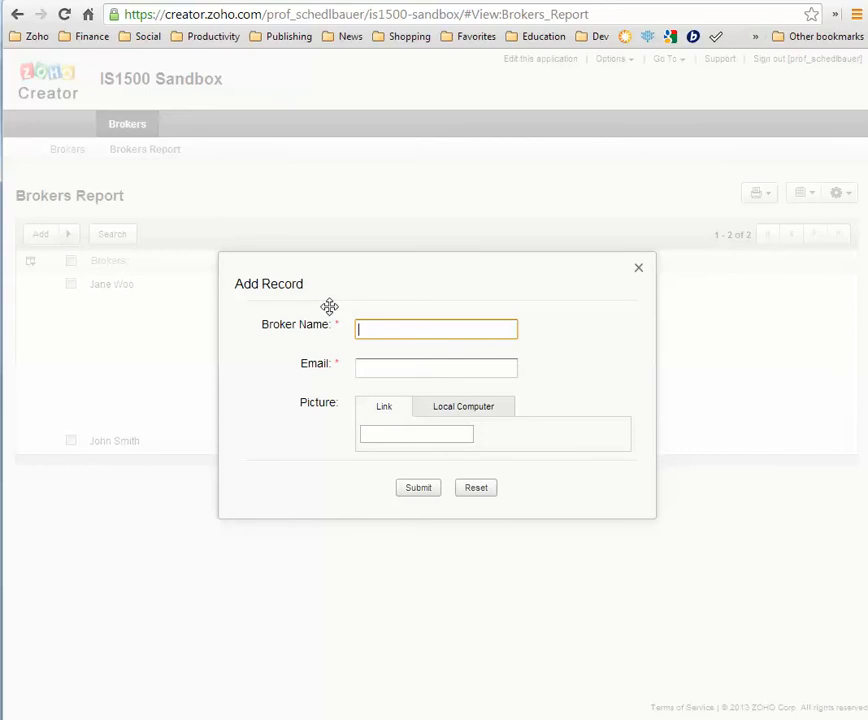
key("Tab")
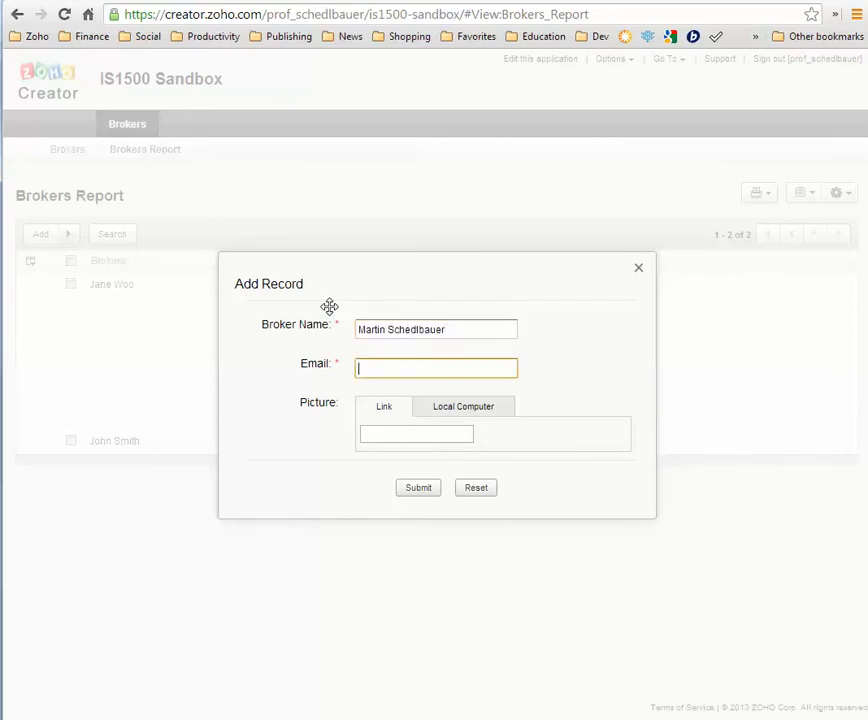
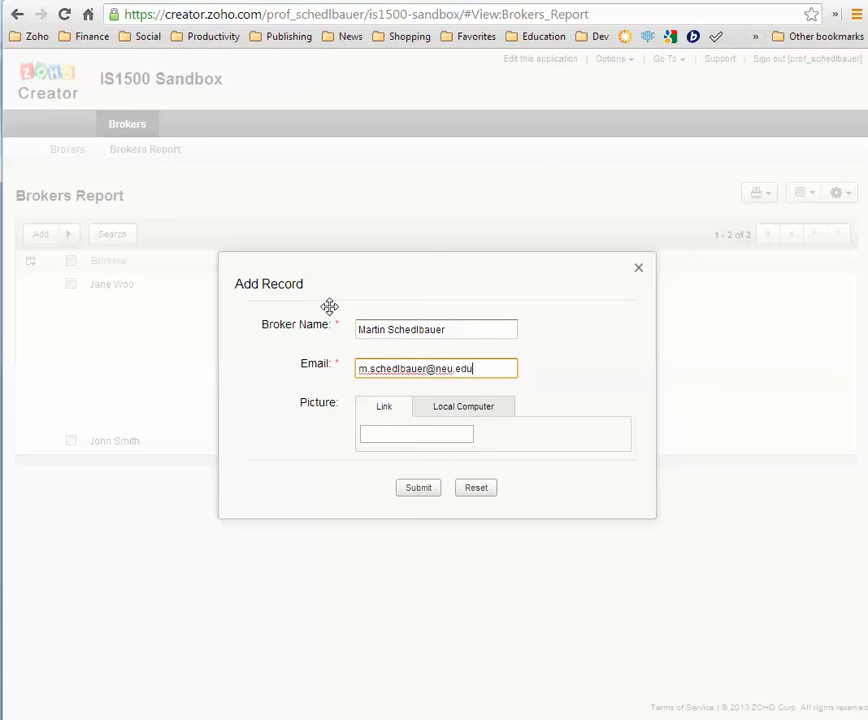
left_click(420, 489)
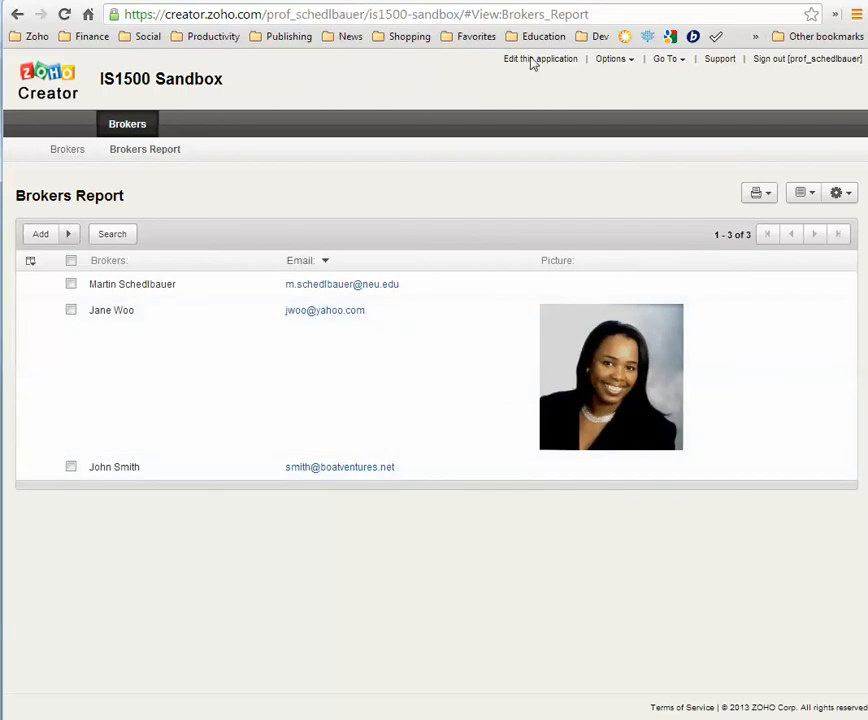
left_click(480, 0)
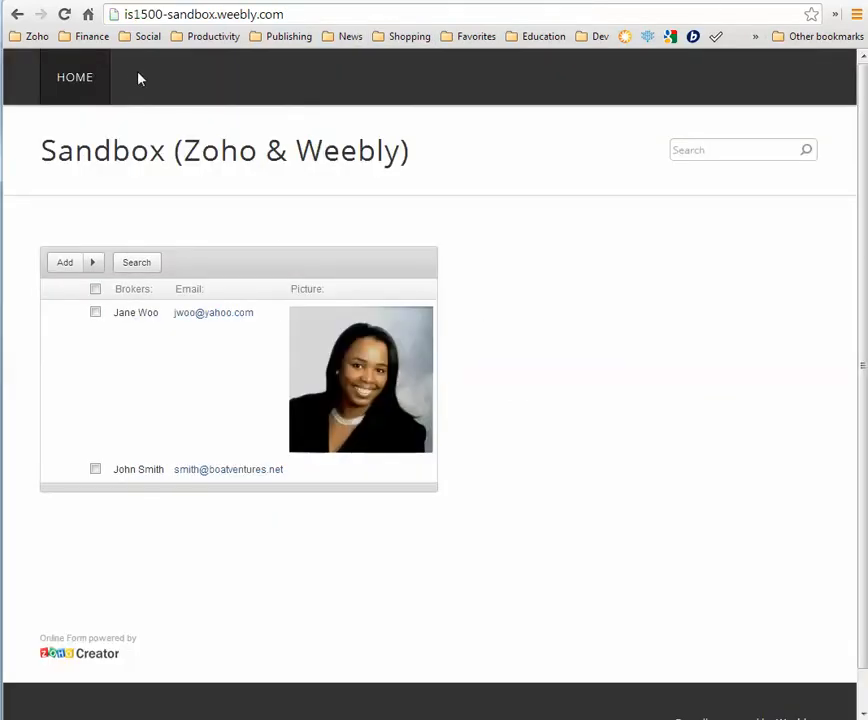
left_click(64, 15)
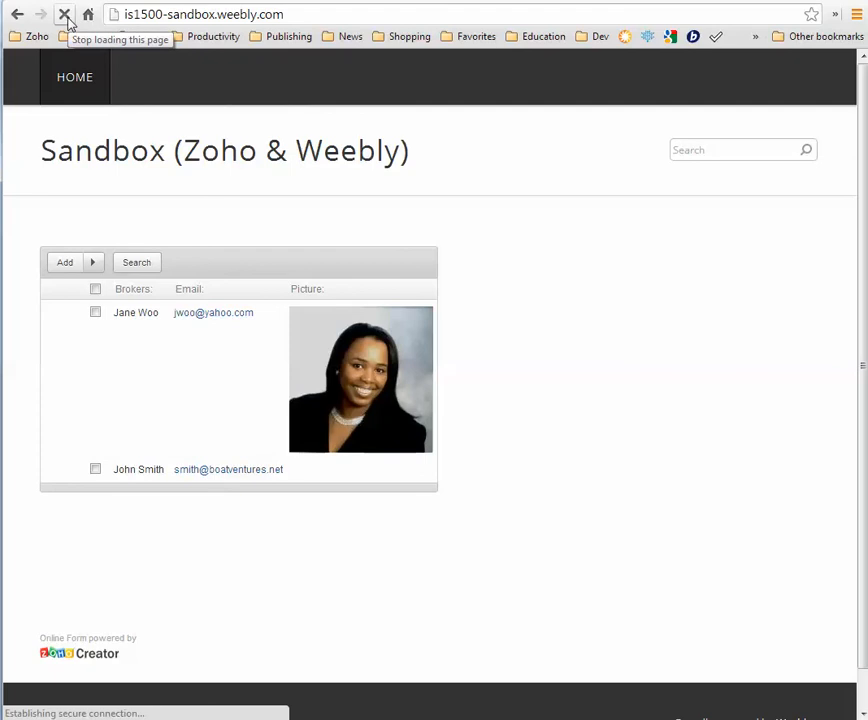